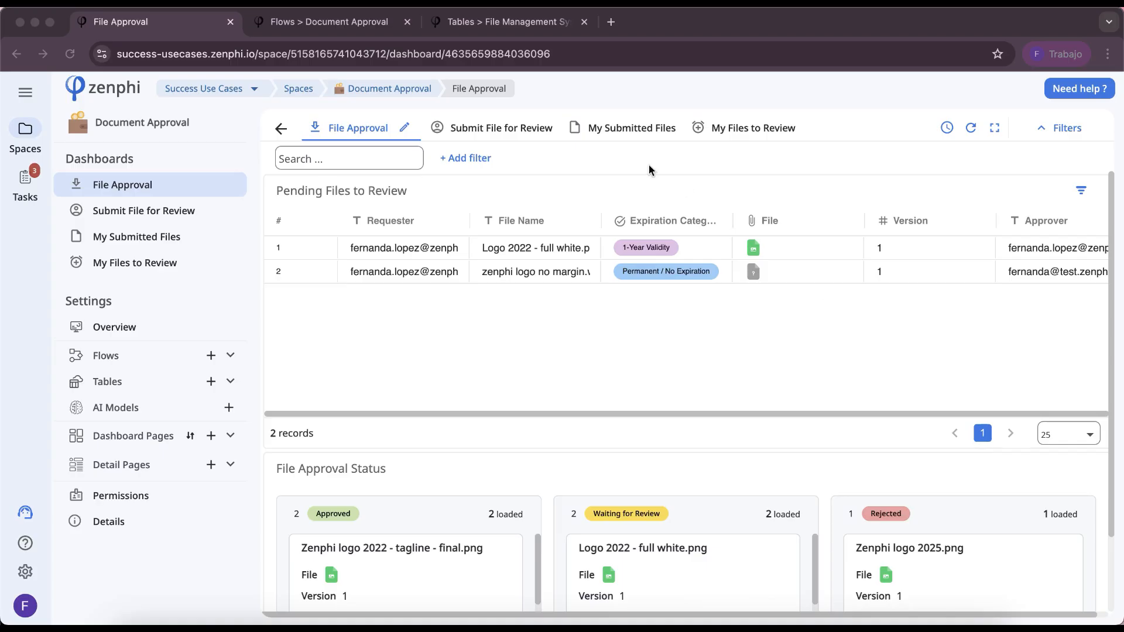
- View the Submit File for Review, My Submitted Files and My Files to Review dashboard pages of the Document Approval space
{"action": "left_click", "coordinate": [524, 124]}
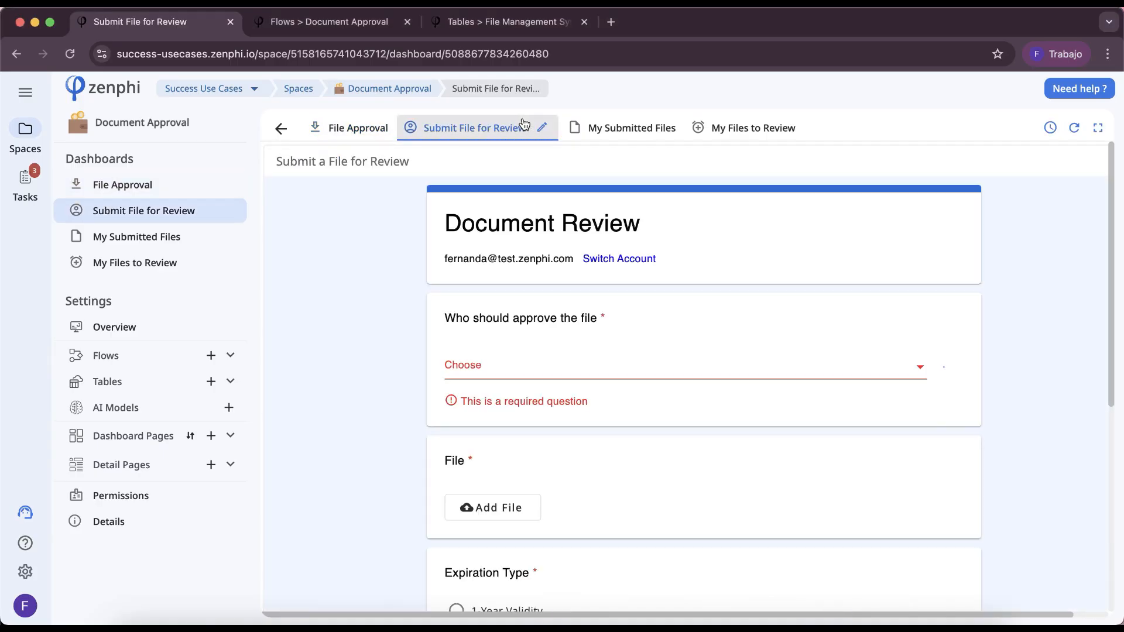
{"action": "left_click", "coordinate": [619, 128]}
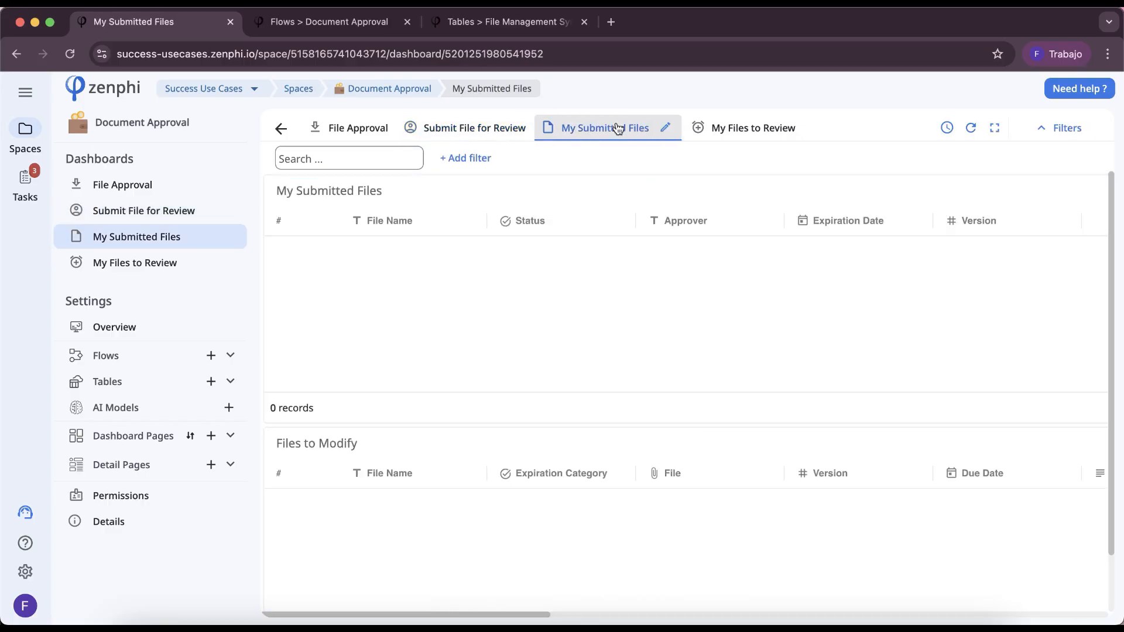
{"action": "left_click", "coordinate": [727, 135]}
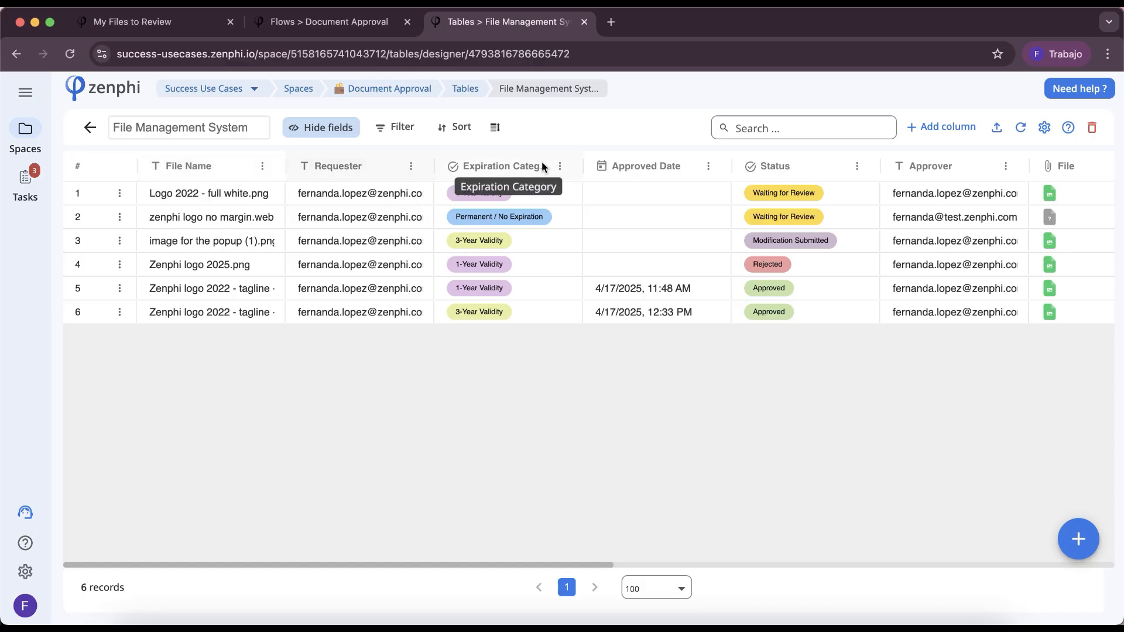
- Review the column types offered for a new column in the File Management System table
{"action": "left_click", "coordinate": [935, 128]}
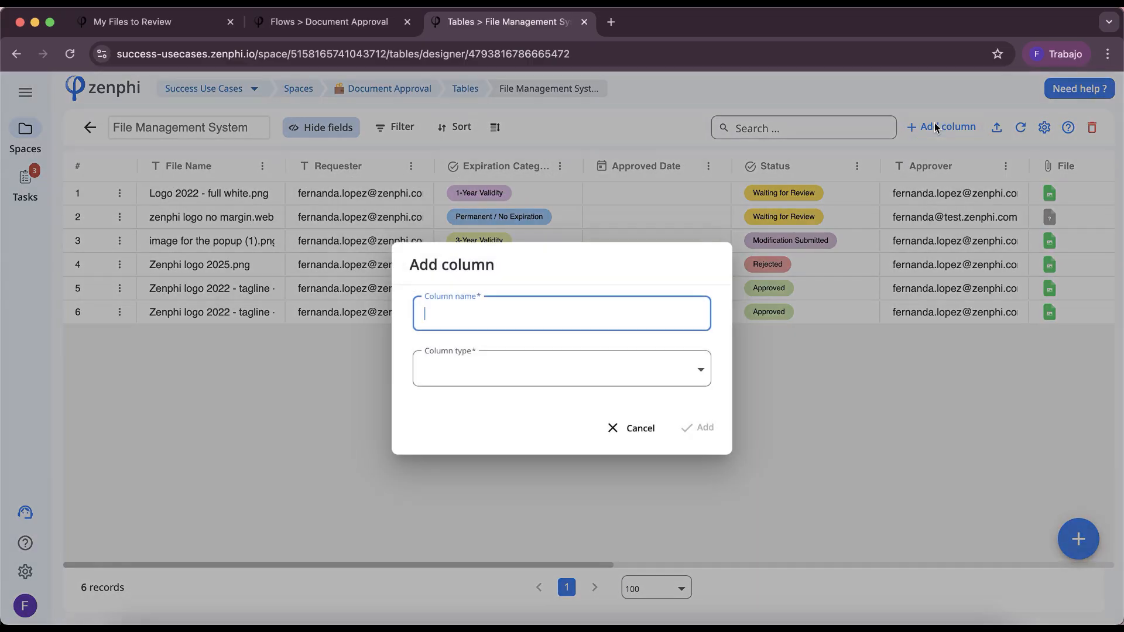
{"action": "left_click", "coordinate": [563, 370]}
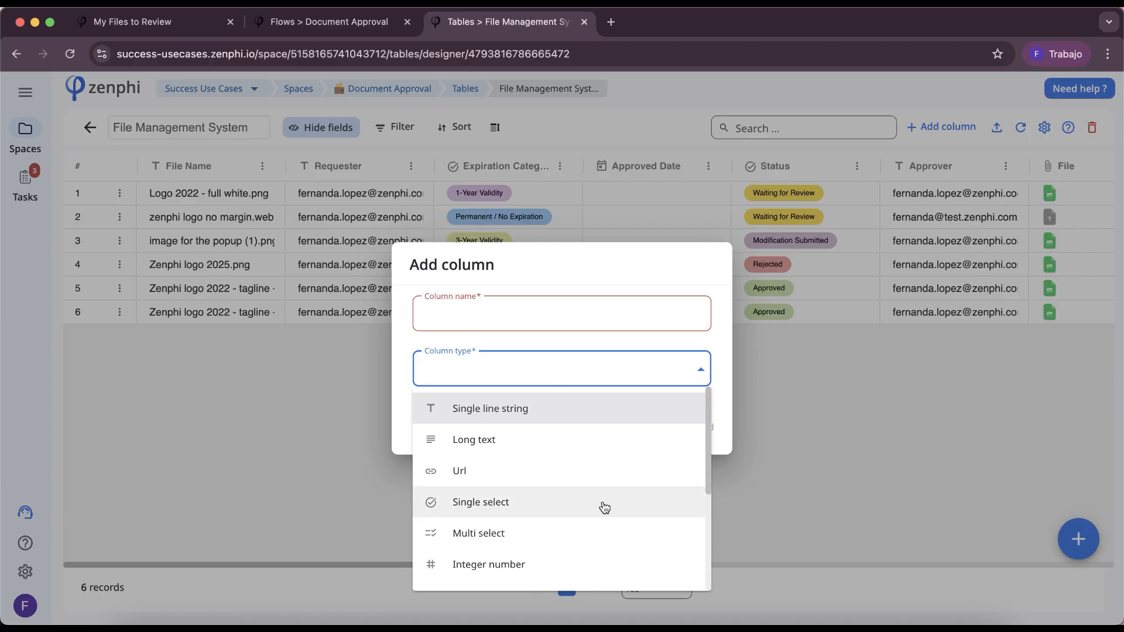
{"action": "left_click_drag", "start_coordinate": [707, 437], "coordinate": [708, 531]}
{"action": "scroll", "coordinate": [695, 533], "scroll_direction": "up", "scroll_amount": 6}
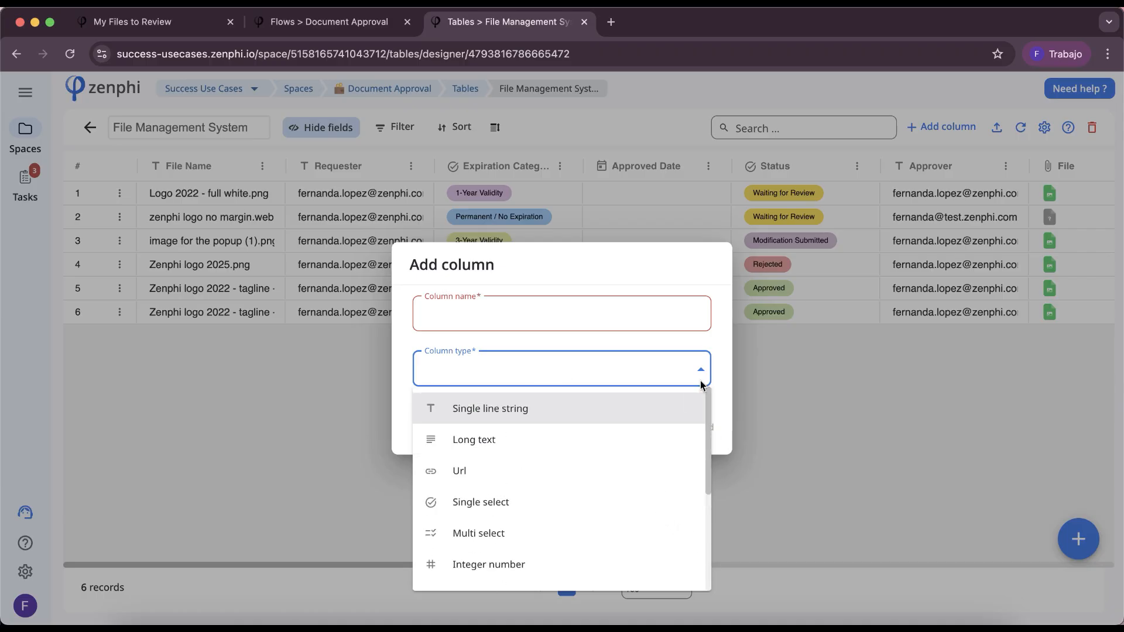
{"action": "left_click", "coordinate": [696, 315]}
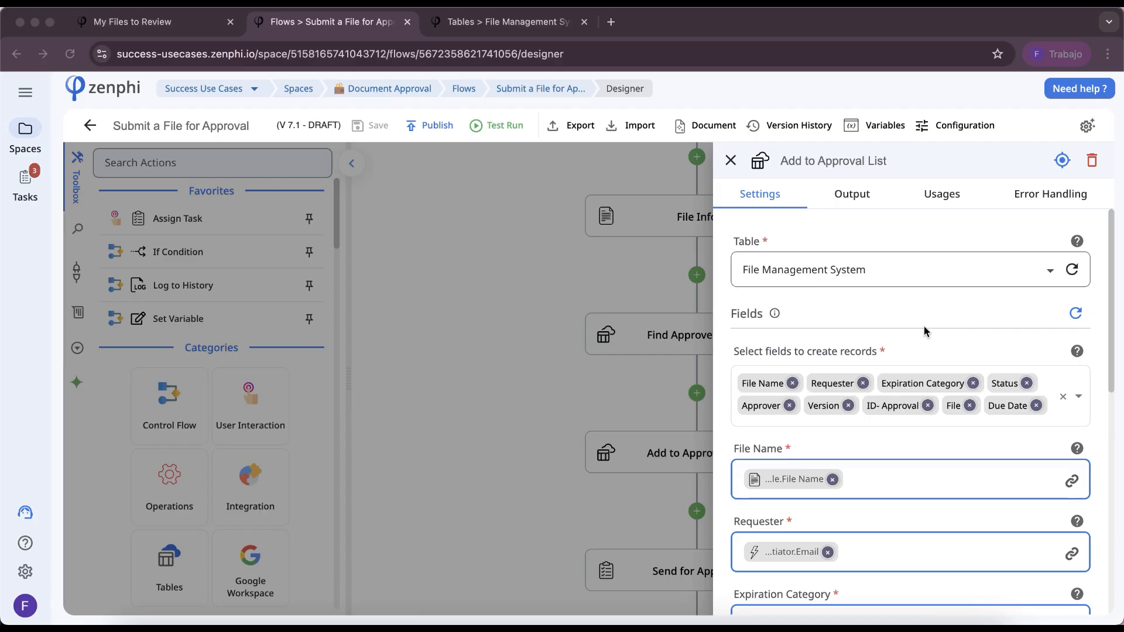
- Examine the field mappings of the Add to Approval List action in the Submit a File for Approval flow
{"action": "left_click", "coordinate": [758, 160]}
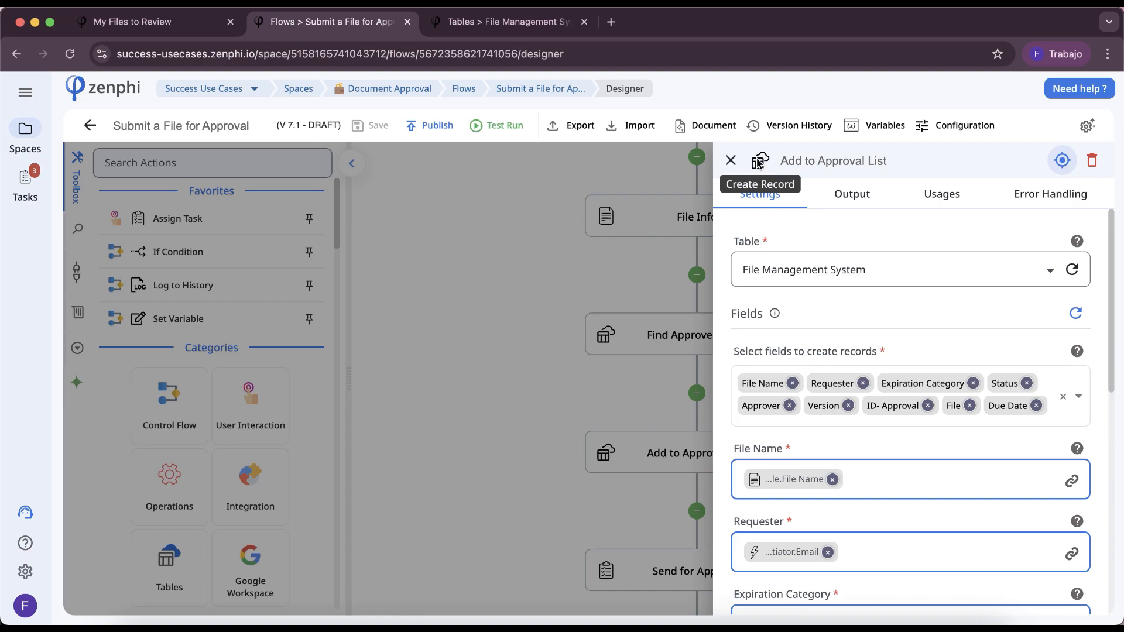
{"action": "scroll", "coordinate": [995, 515], "scroll_direction": "down", "scroll_amount": 5}
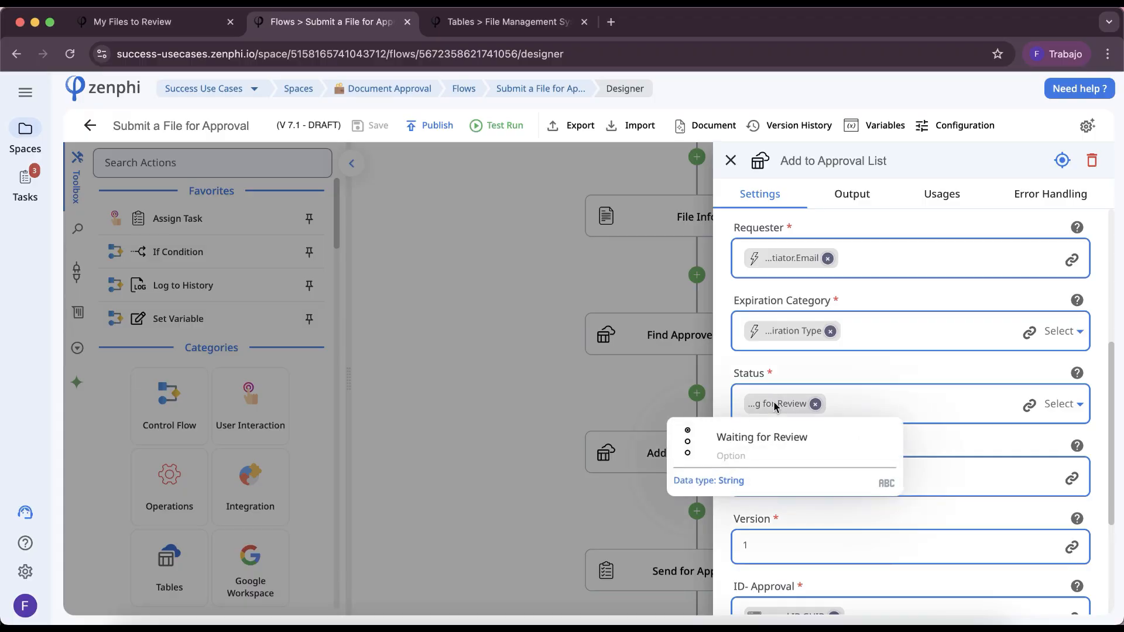
{"action": "left_click", "coordinate": [643, 382]}
- Examine the record-update settings of the Status: Approved action in the expiration date branches
{"action": "left_click_drag", "start_coordinate": [955, 530], "coordinate": [964, 570]}
{"action": "left_click", "coordinate": [836, 466]}
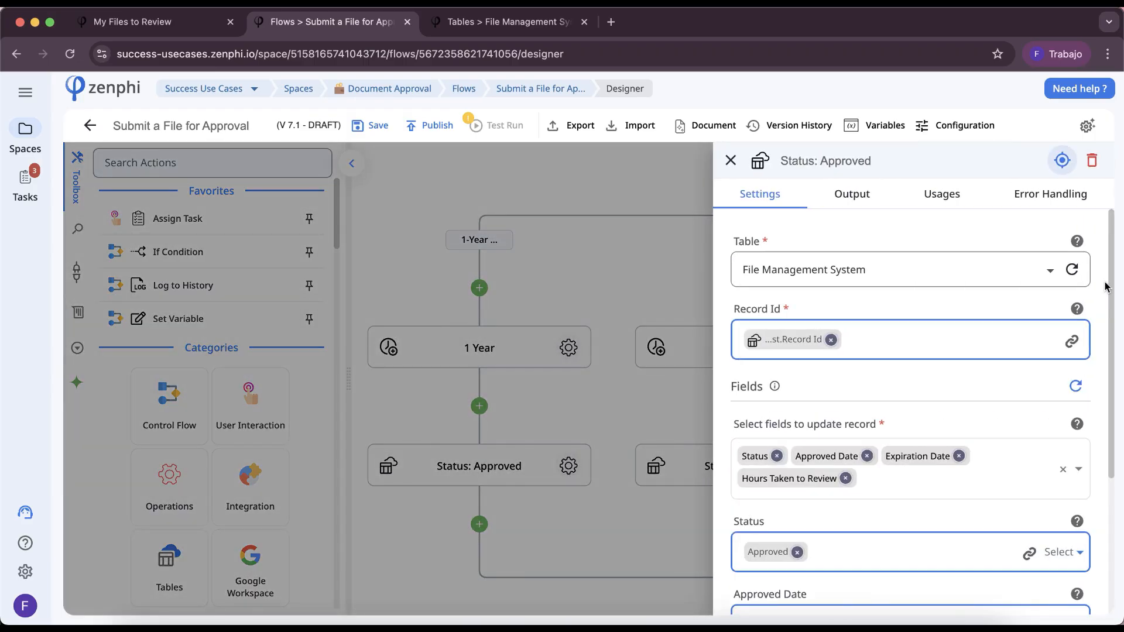
{"action": "scroll", "coordinate": [1112, 275], "scroll_direction": "down", "scroll_amount": 5}
{"action": "left_click", "coordinate": [596, 357]}
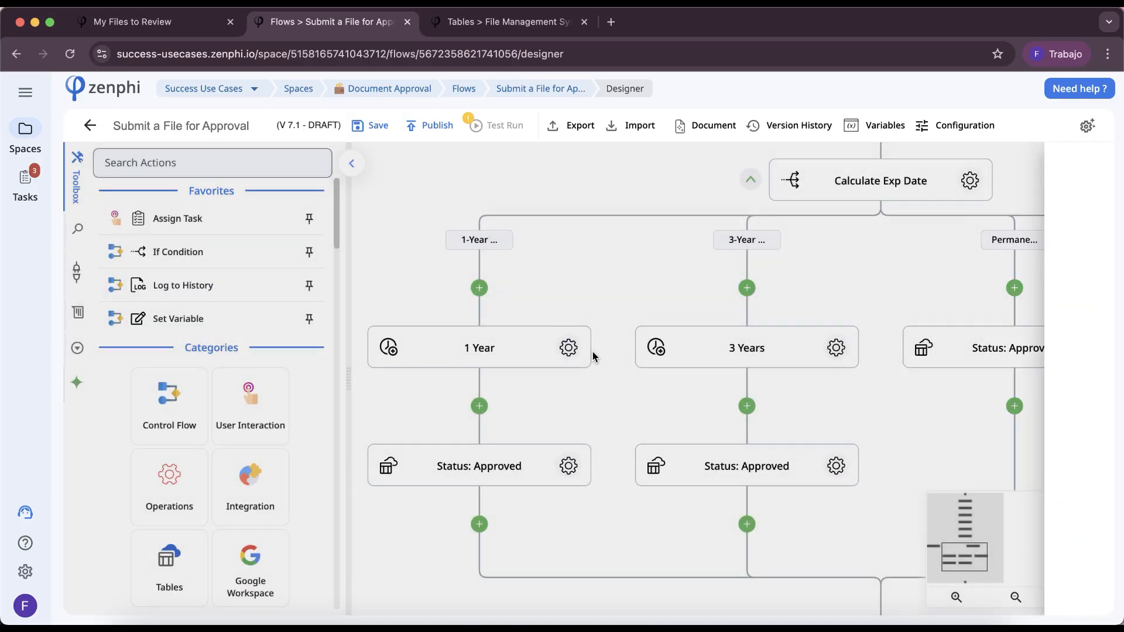
- Examine the record-update settings of the Status: Rejected action and close the flow designer
{"action": "left_click_drag", "start_coordinate": [625, 279], "coordinate": [847, 283]}
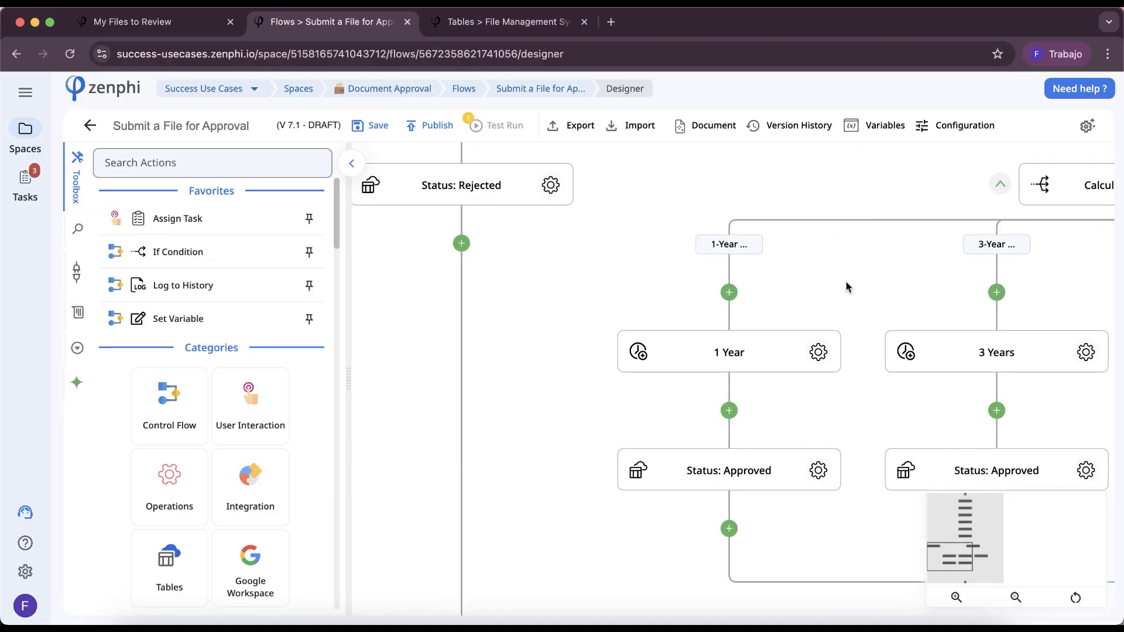
{"action": "left_click", "coordinate": [551, 185]}
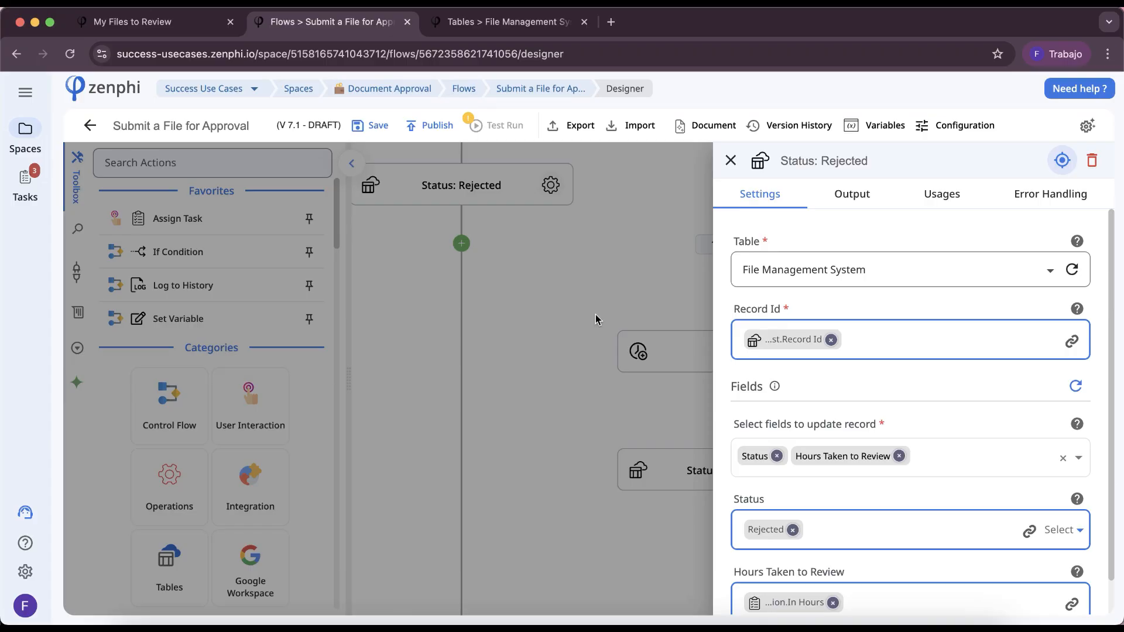
{"action": "key", "text": "super+w"}
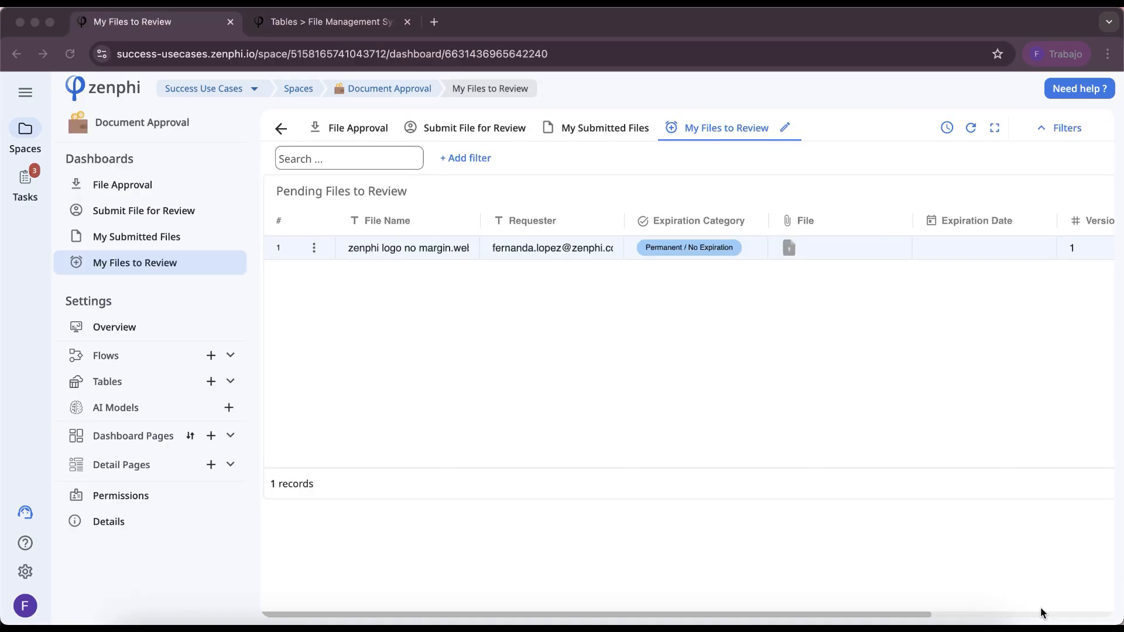
- Open the File Approval dashboard page for editing and review the widget types that can be added
{"action": "left_click", "coordinate": [230, 437]}
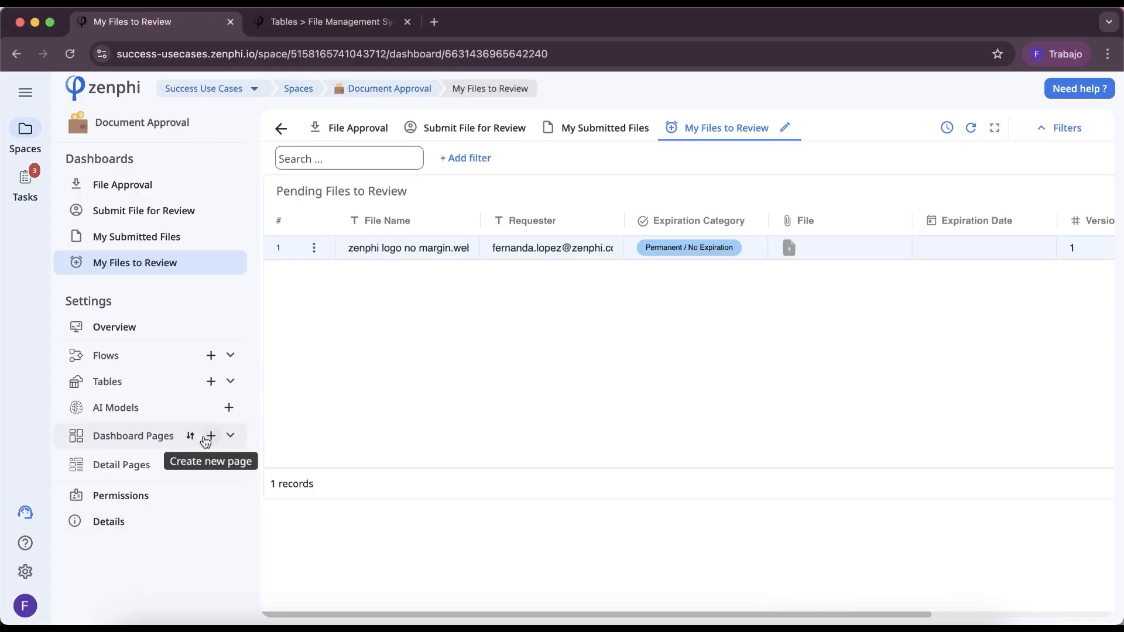
{"action": "left_click", "coordinate": [204, 441]}
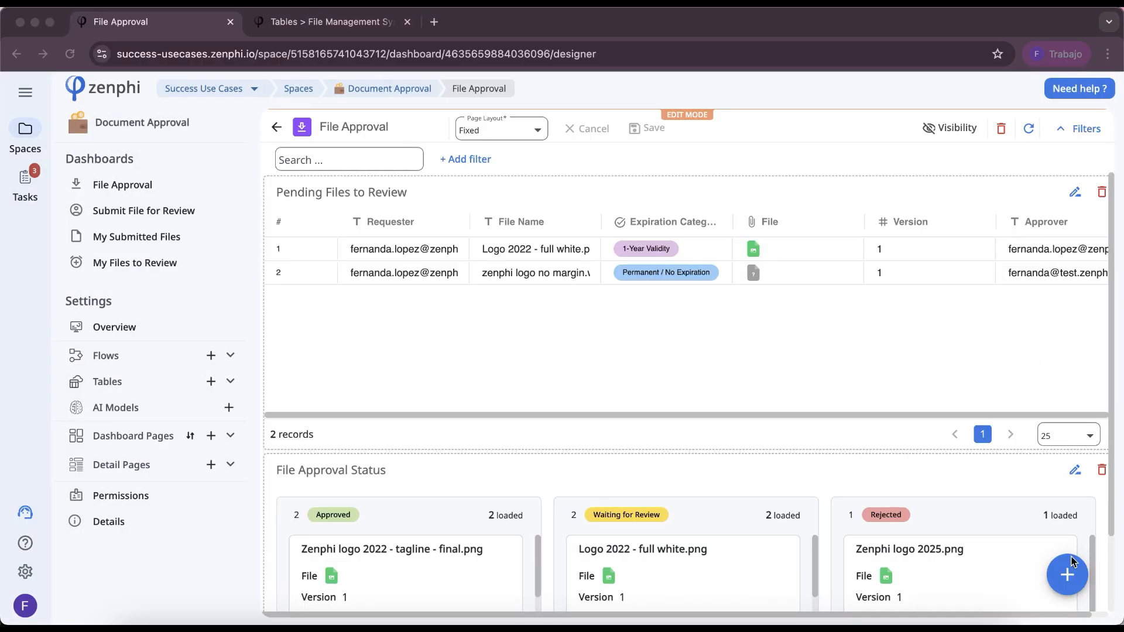
{"action": "left_click", "coordinate": [1069, 576]}
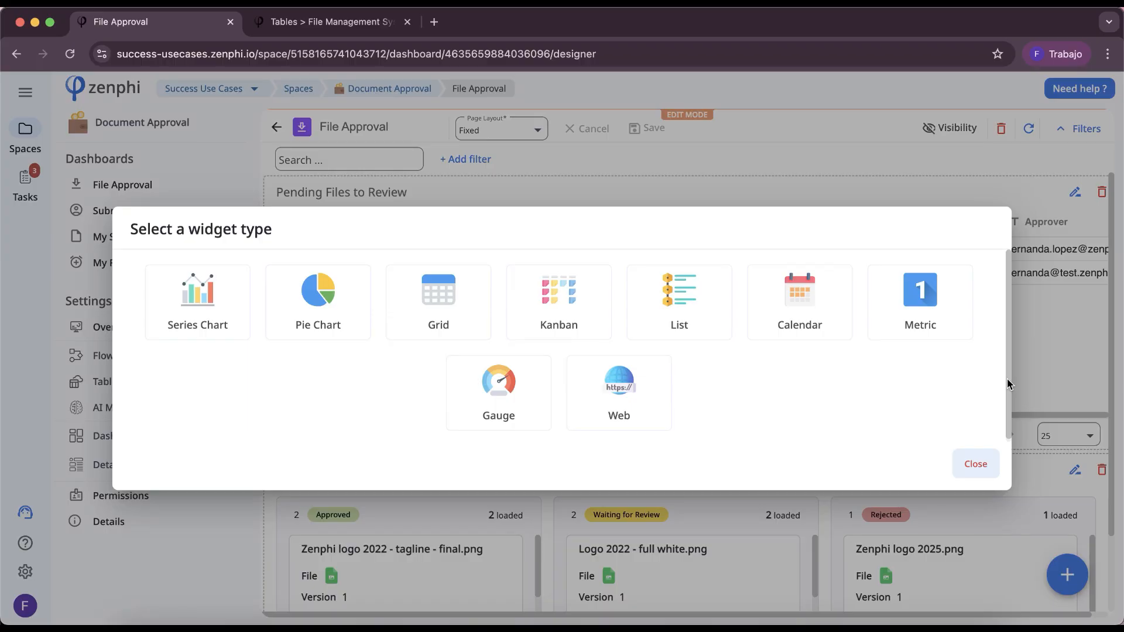
{"action": "left_click", "coordinate": [974, 463]}
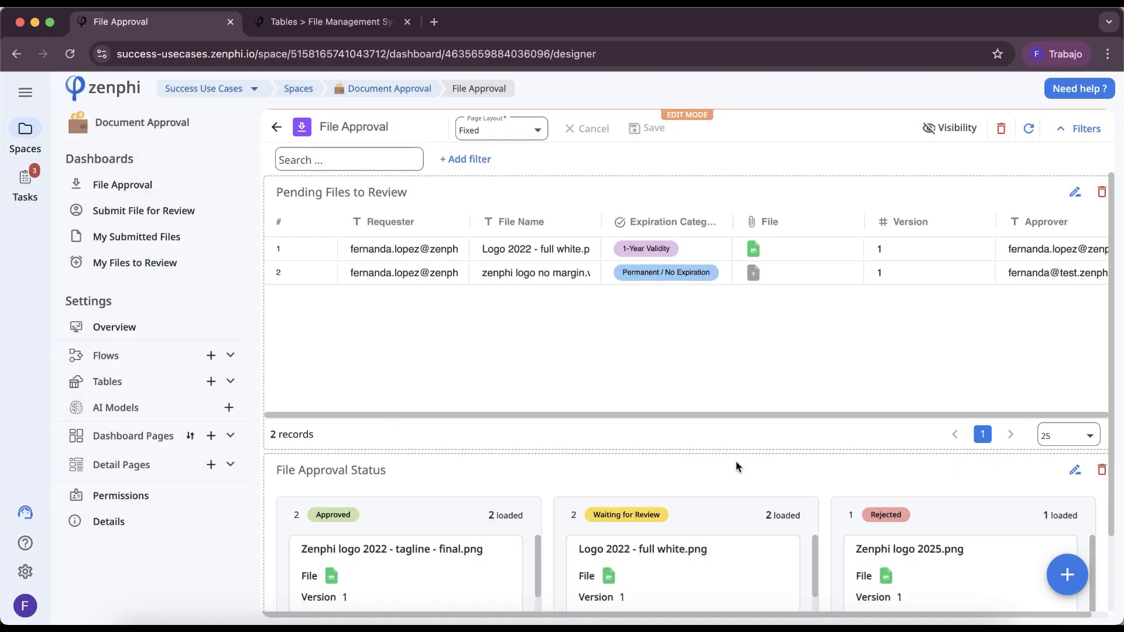
{"action": "left_click_drag", "start_coordinate": [749, 416], "coordinate": [789, 415]}
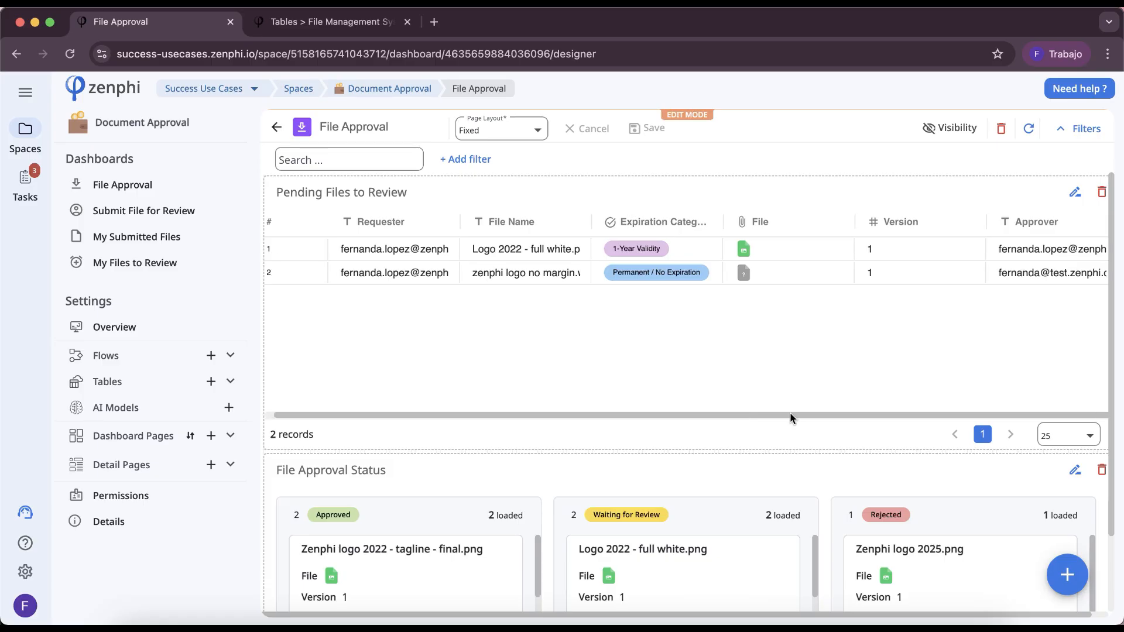
{"action": "left_click", "coordinate": [1075, 193]}
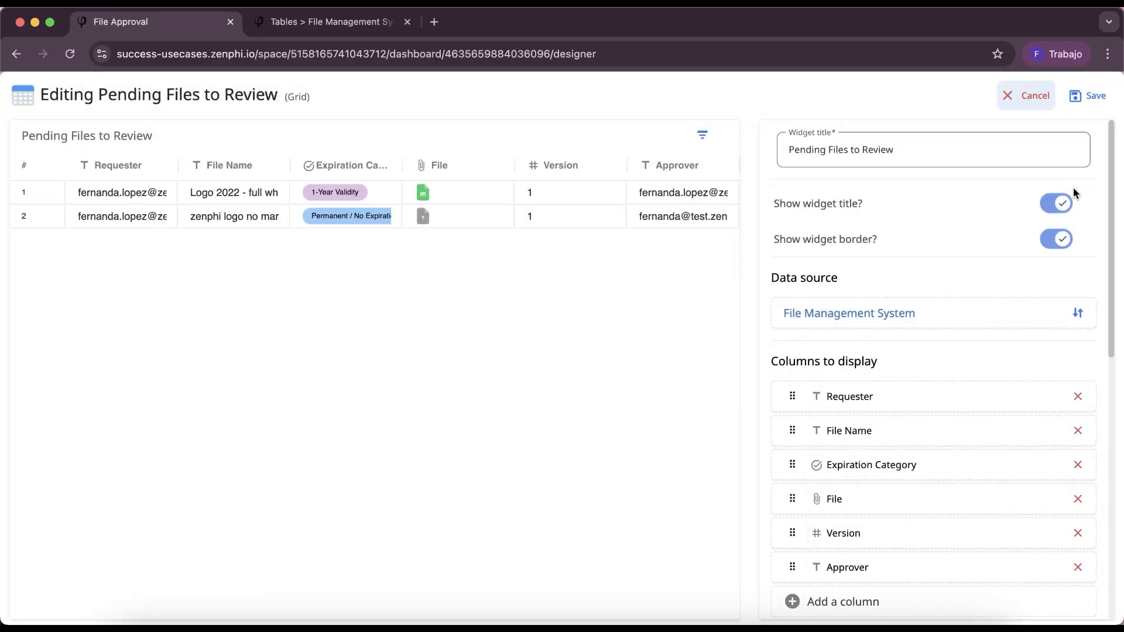
{"action": "left_click", "coordinate": [1030, 98]}
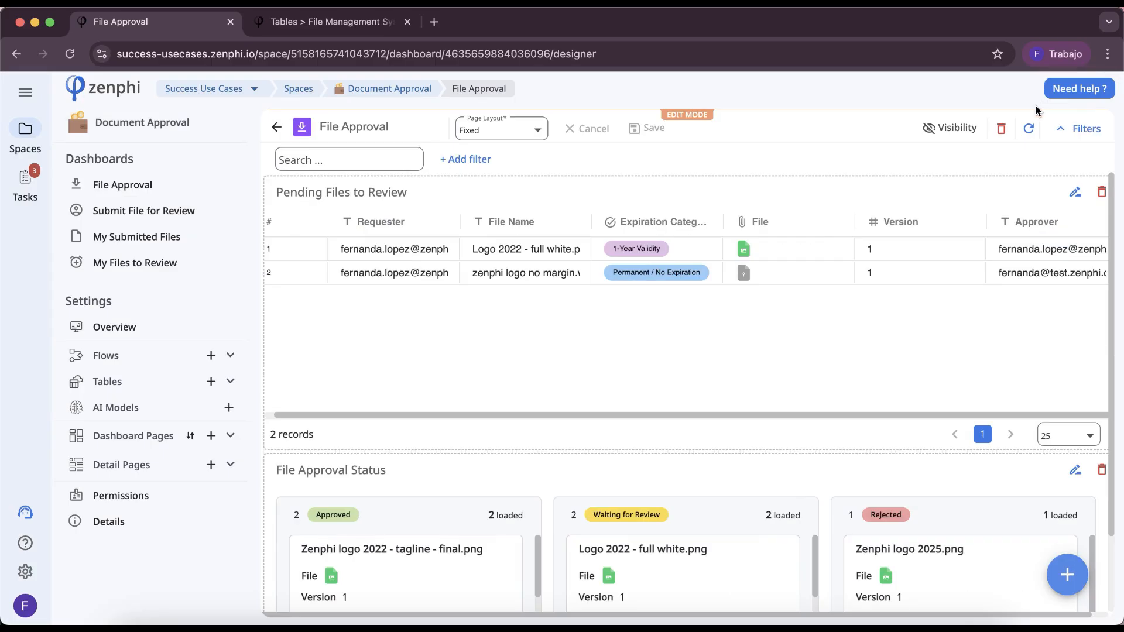
{"action": "left_click", "coordinate": [1066, 573]}
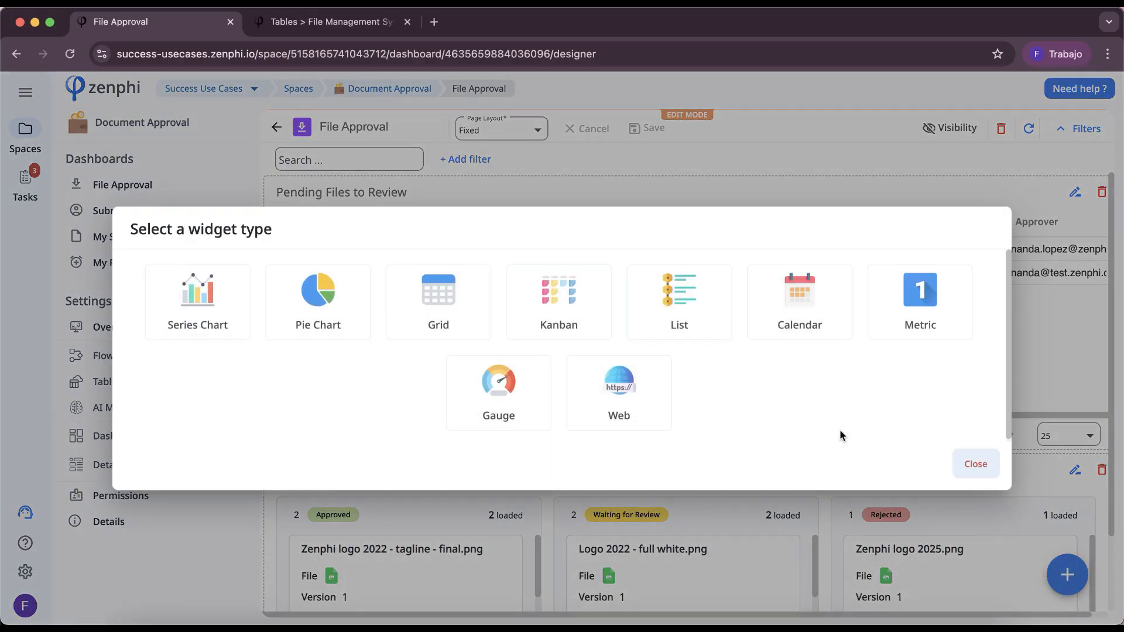
{"action": "left_click", "coordinate": [473, 283]}
{"action": "left_click", "coordinate": [1023, 96]}
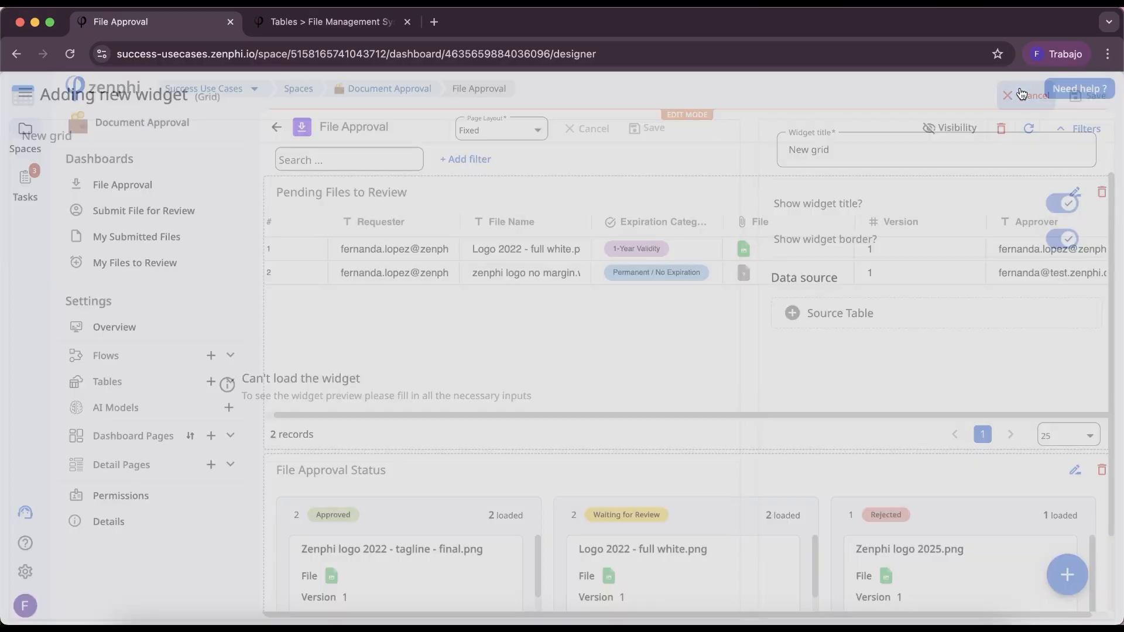
- Open the Pending Files to Review grid widget for editing and switch its title display off and back on
{"action": "left_click", "coordinate": [1076, 193]}
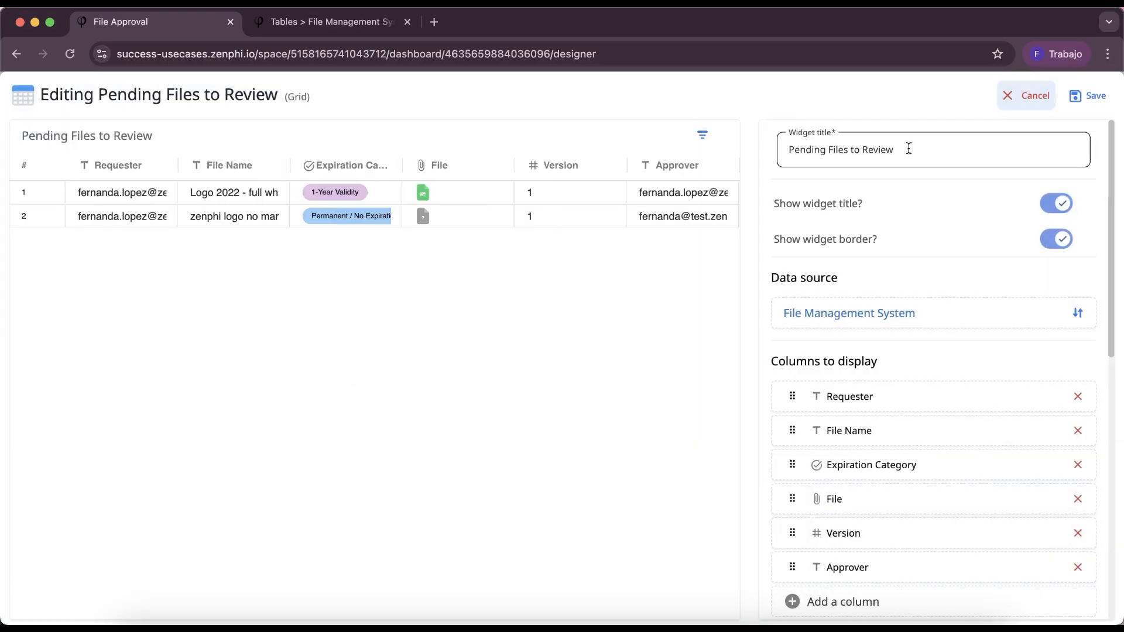
{"action": "left_click", "coordinate": [1064, 204]}
{"action": "left_click", "coordinate": [1064, 204]}
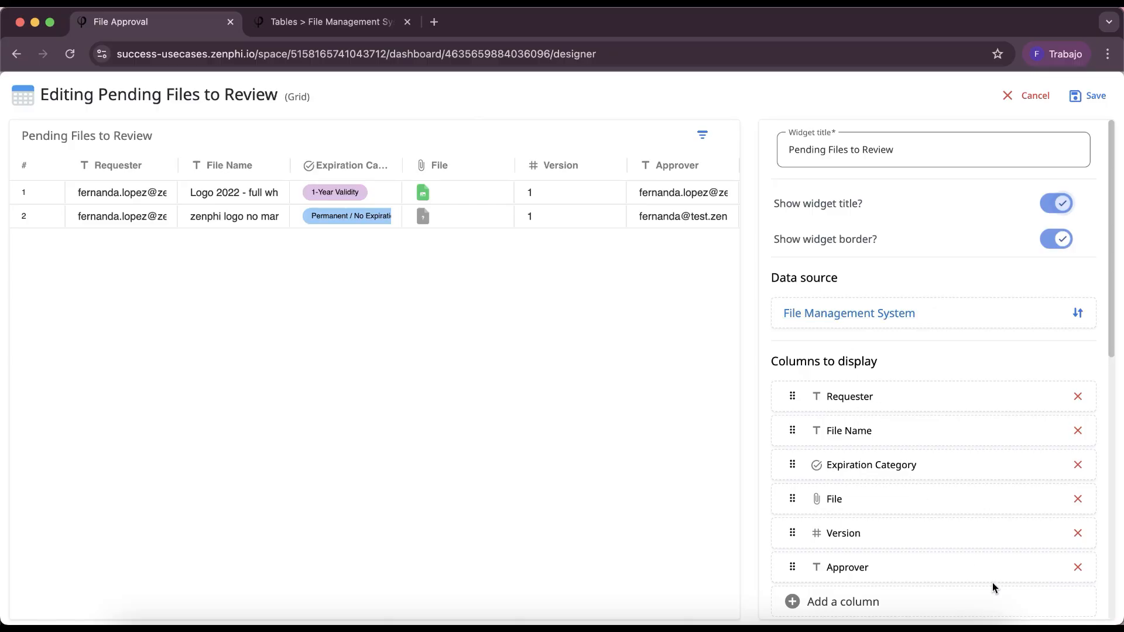
- Review which File Management System fields can be added as columns to the Pending Files to Review widget
{"action": "left_click", "coordinate": [1044, 617]}
{"action": "left_click", "coordinate": [1112, 252]}
{"action": "scroll", "coordinate": [1112, 243], "scroll_direction": "down", "scroll_amount": 4}
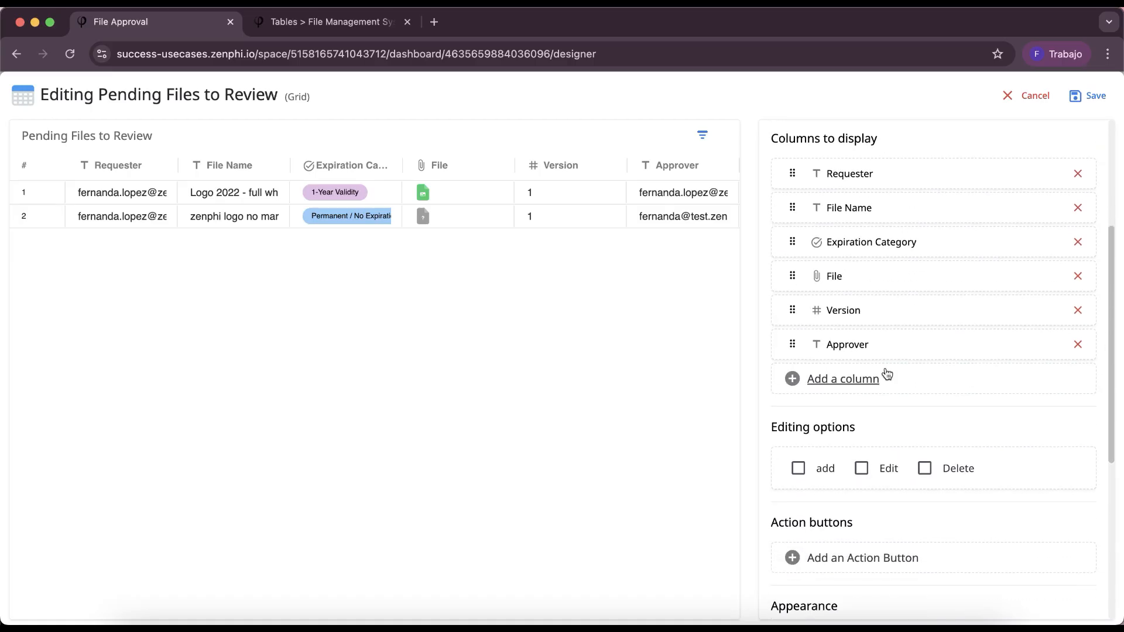
{"action": "left_click", "coordinate": [867, 376]}
{"action": "left_click", "coordinate": [648, 341]}
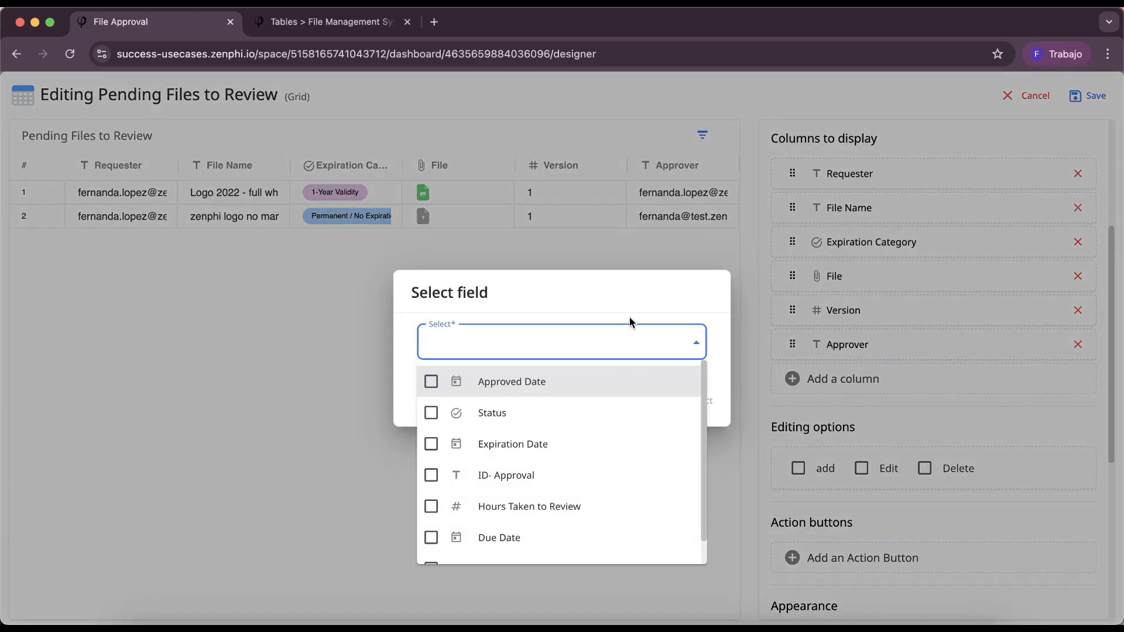
{"action": "left_click", "coordinate": [647, 319]}
{"action": "left_click", "coordinate": [629, 408]}
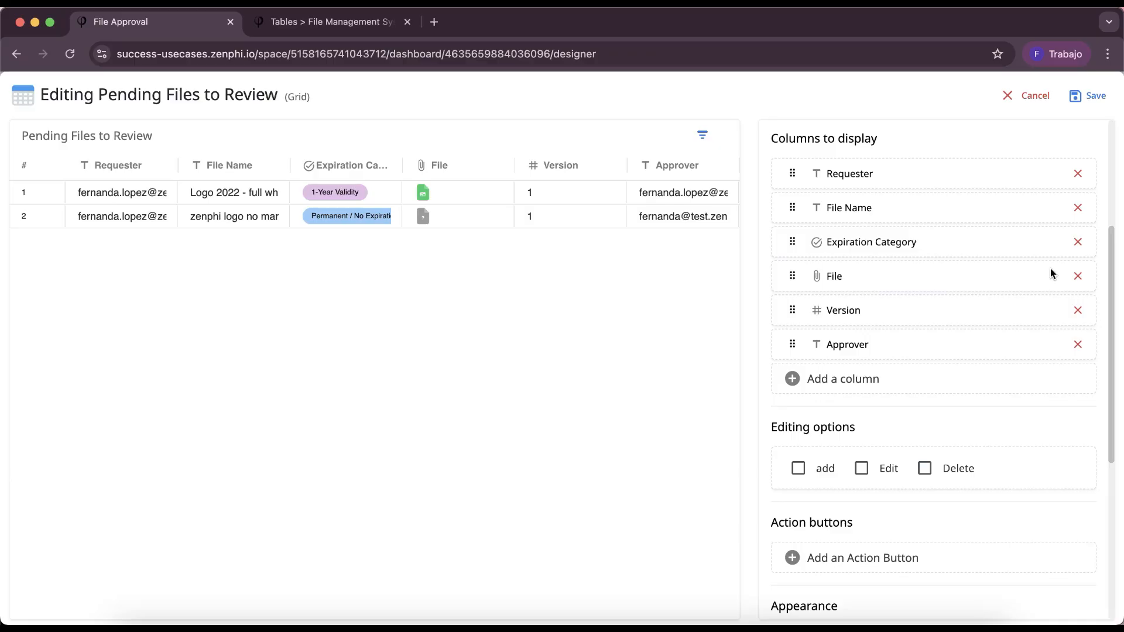
- View the editing options and the action button settings available for the Pending Files to Review widget
{"action": "left_click_drag", "start_coordinate": [1110, 235], "coordinate": [1111, 293]}
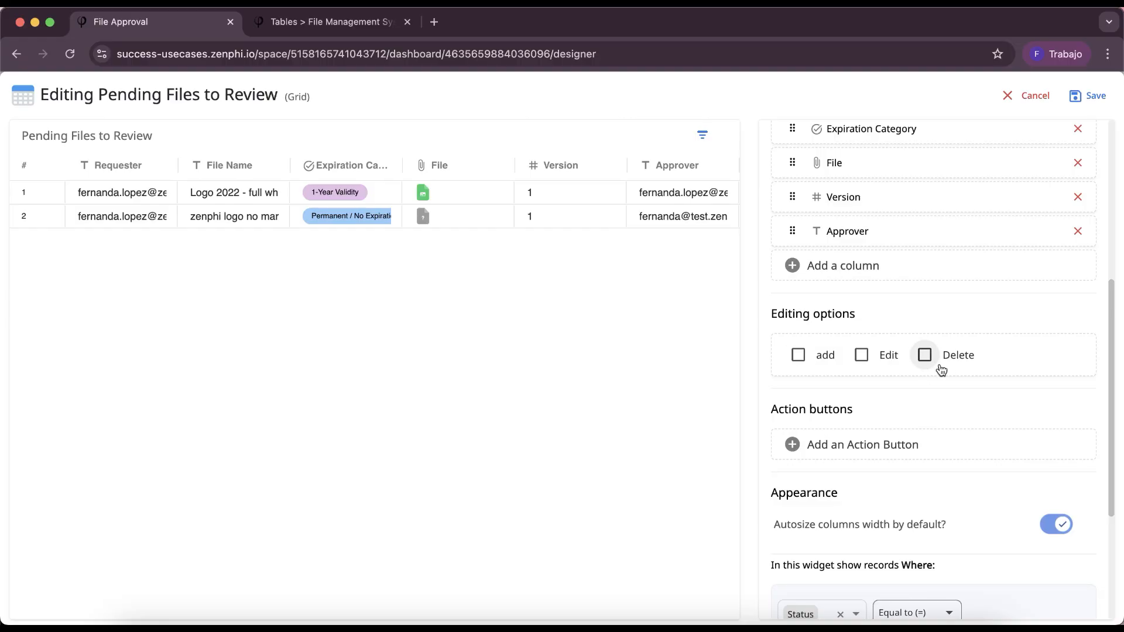
{"action": "left_click", "coordinate": [917, 438]}
{"action": "left_click", "coordinate": [643, 375]}
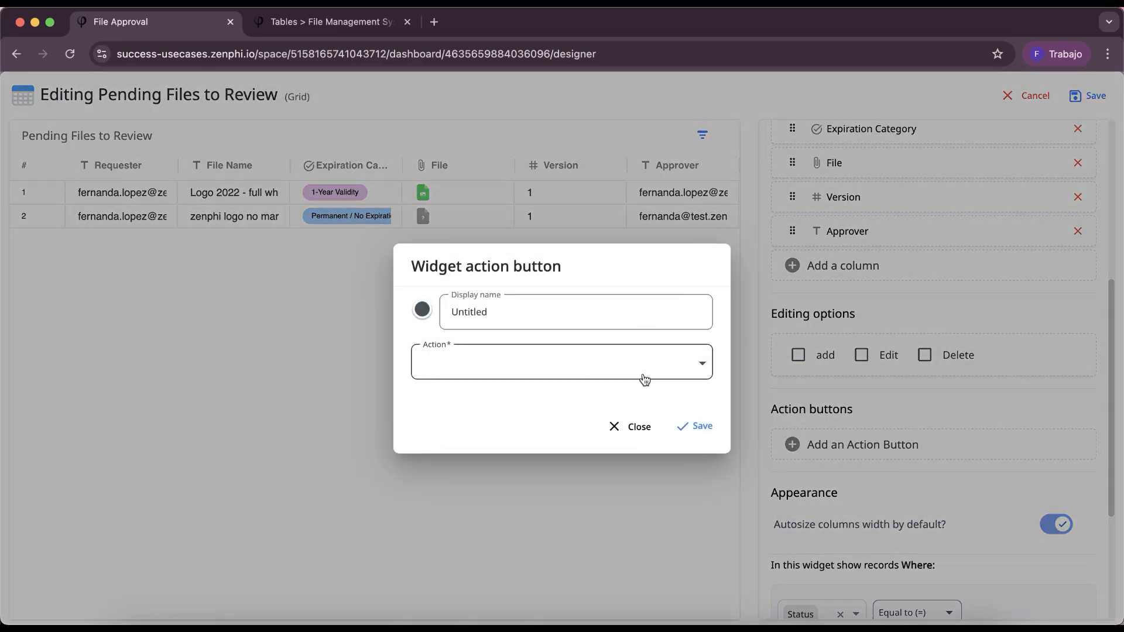
{"action": "left_click", "coordinate": [655, 334]}
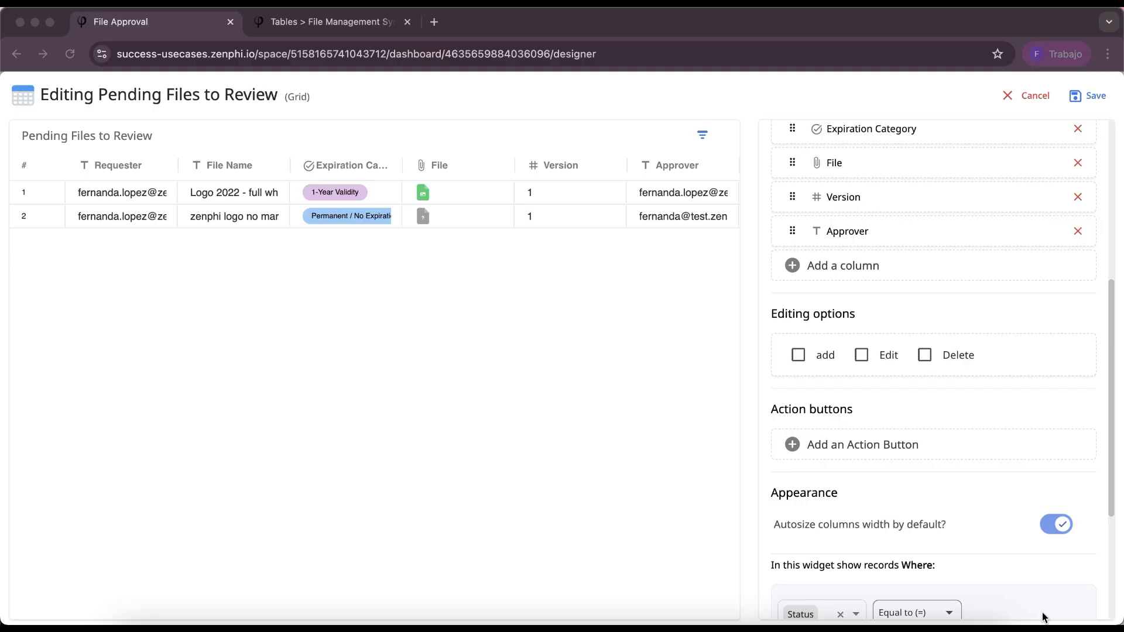
- Remove the filter condition limiting the widget to records whose Status equals Waiting for Review
{"action": "left_click", "coordinate": [1112, 483]}
{"action": "scroll", "coordinate": [1112, 480], "scroll_direction": "down", "scroll_amount": 6}
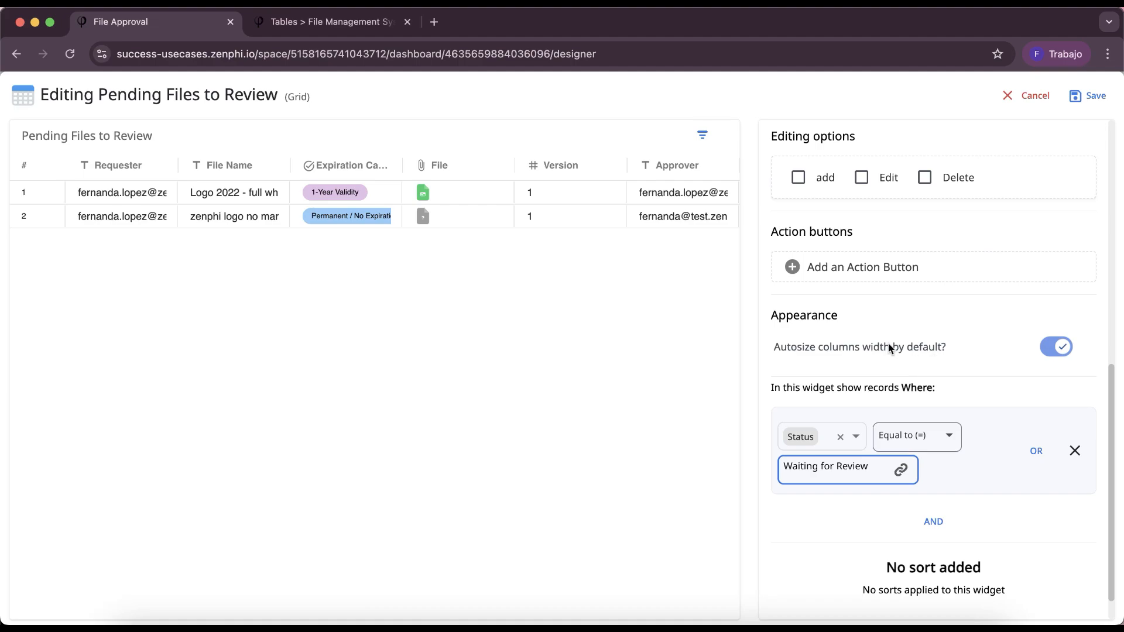
{"action": "scroll", "coordinate": [1119, 456], "scroll_direction": "down", "scroll_amount": 1}
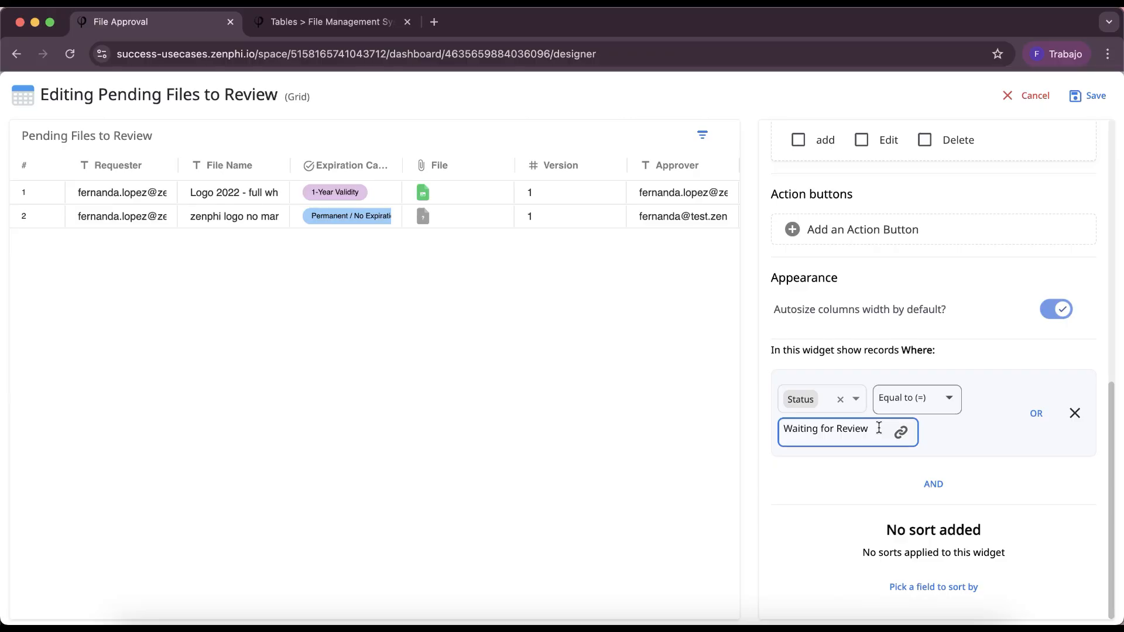
{"action": "left_click_drag", "start_coordinate": [878, 428], "coordinate": [761, 423]}
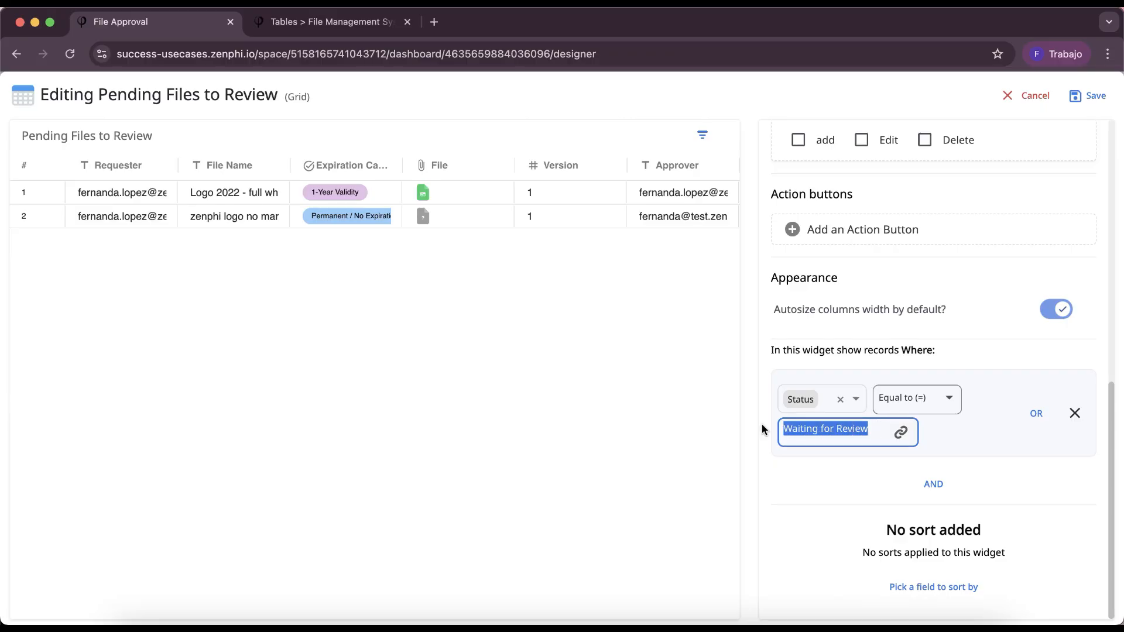
{"action": "left_click", "coordinate": [1075, 414]}
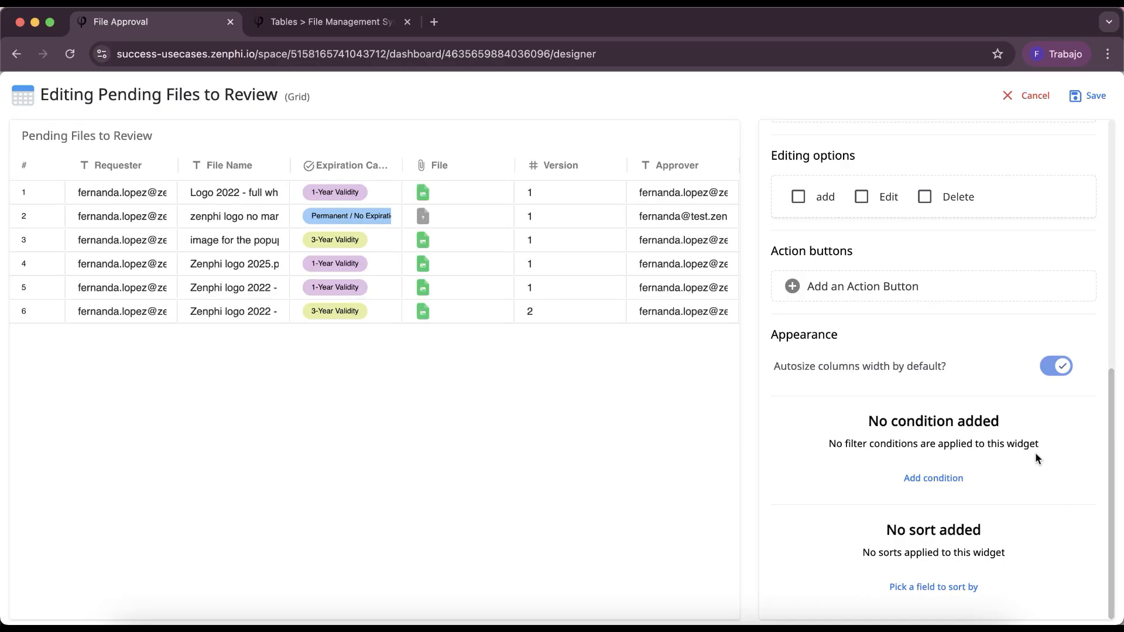
- Add a filter condition to the Pending Files to Review widget where Requester is Equal to (=) the current user's User Email token
{"action": "left_click", "coordinate": [955, 478]}
{"action": "left_click", "coordinate": [850, 459]}
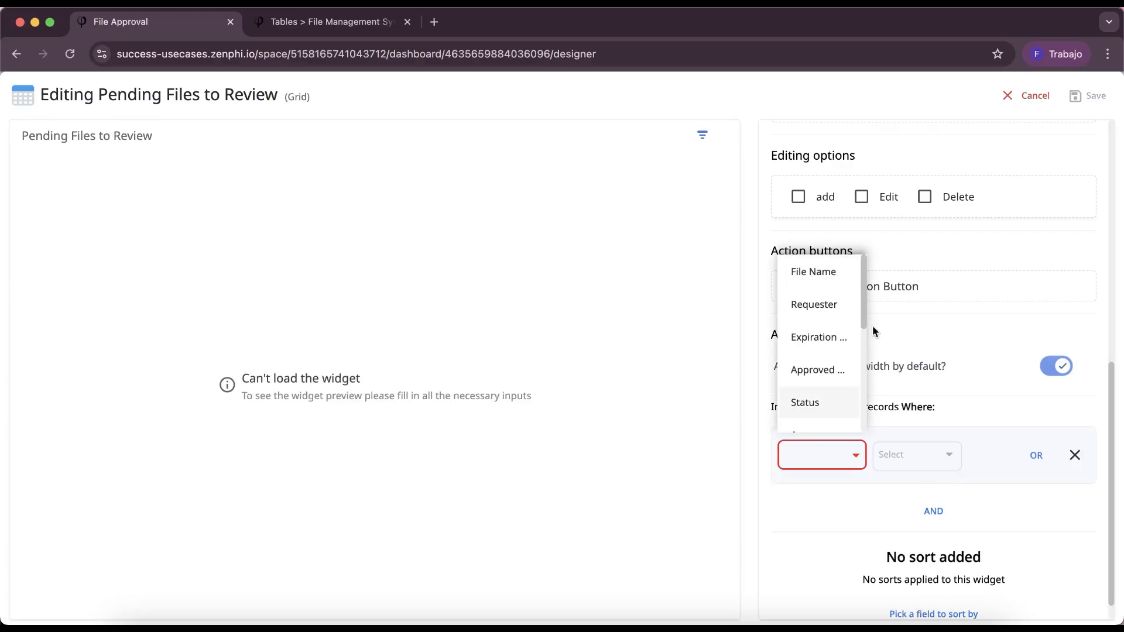
{"action": "left_click", "coordinate": [826, 317]}
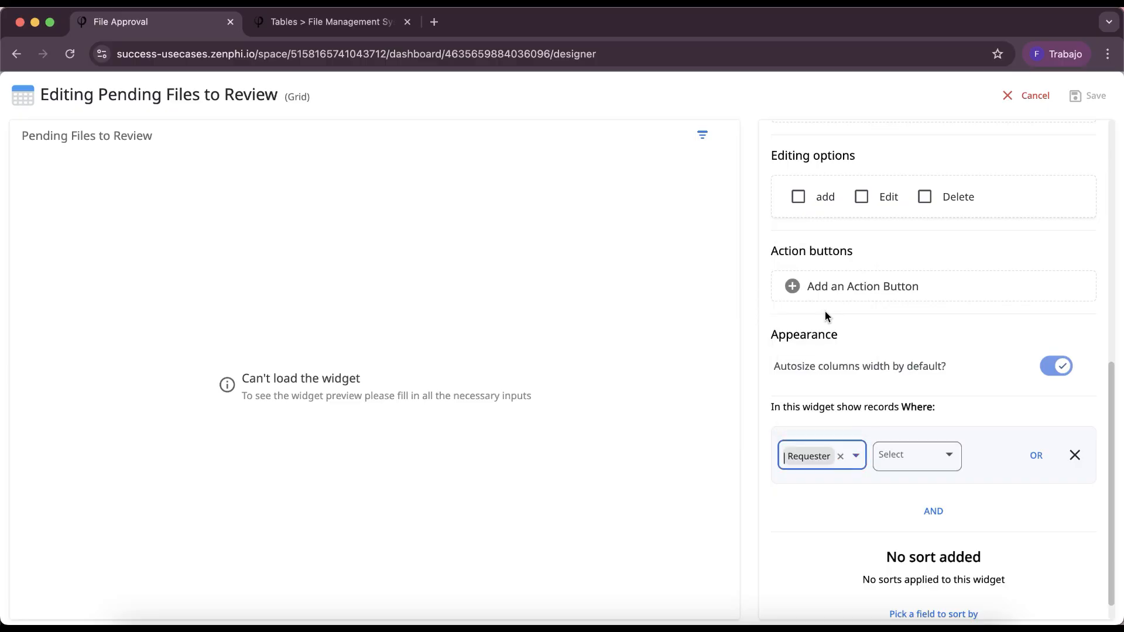
{"action": "left_click", "coordinate": [917, 455]}
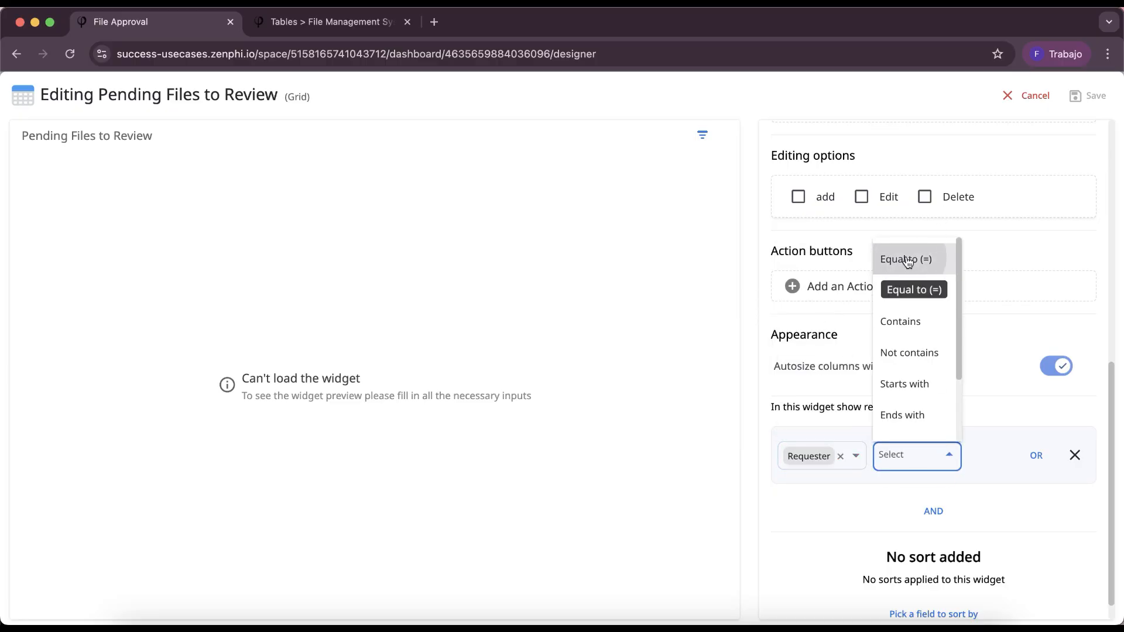
{"action": "left_click", "coordinate": [909, 261]}
{"action": "left_click", "coordinate": [900, 487]}
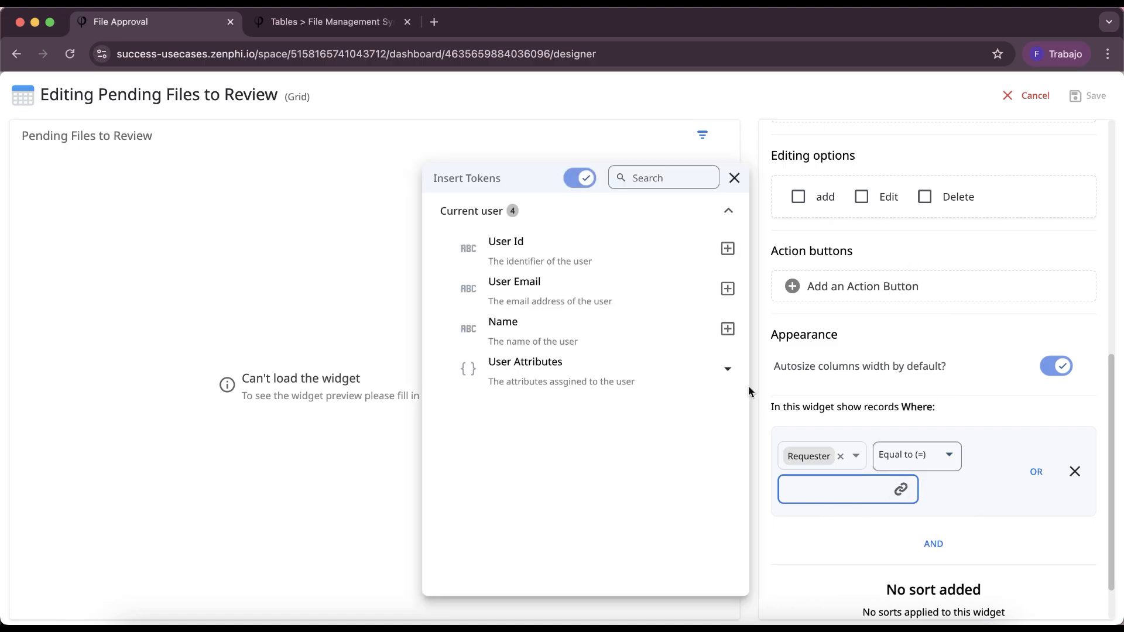
{"action": "left_click", "coordinate": [727, 288]}
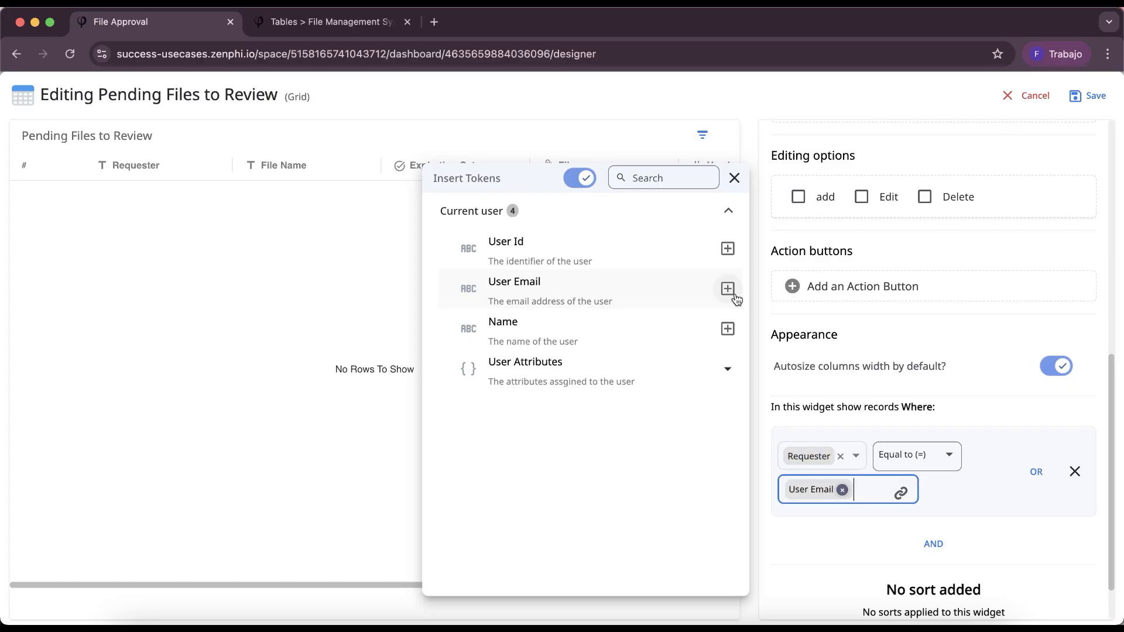
{"action": "left_click", "coordinate": [1045, 614]}
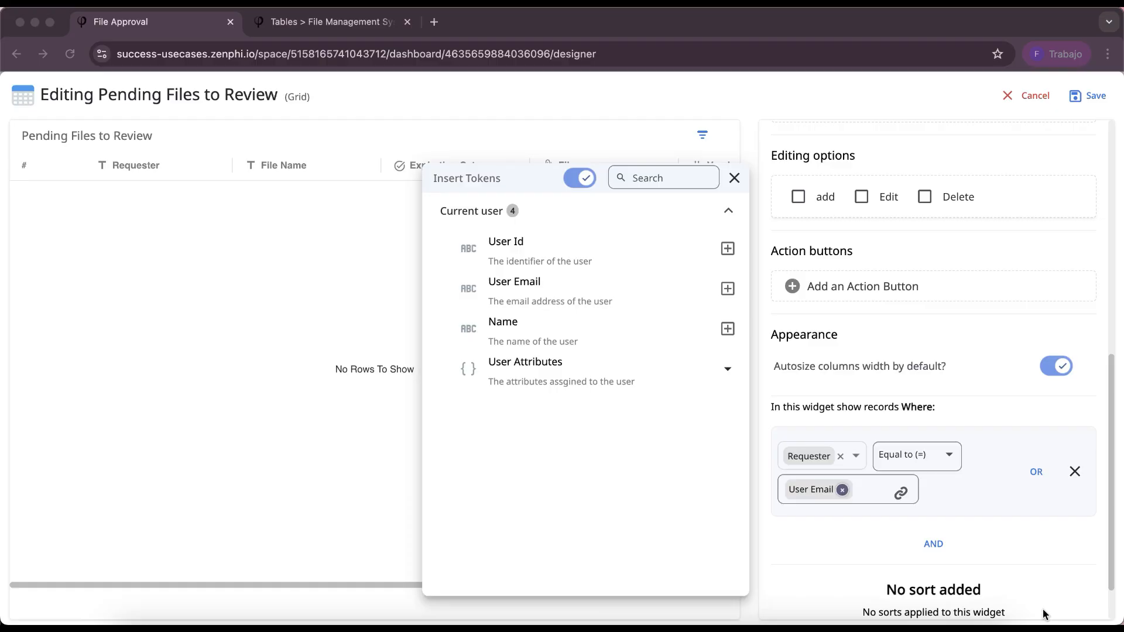
- Change the widget's filter condition so that Approver is Equal to (=) the current user's User Email token
{"action": "left_click", "coordinate": [813, 452]}
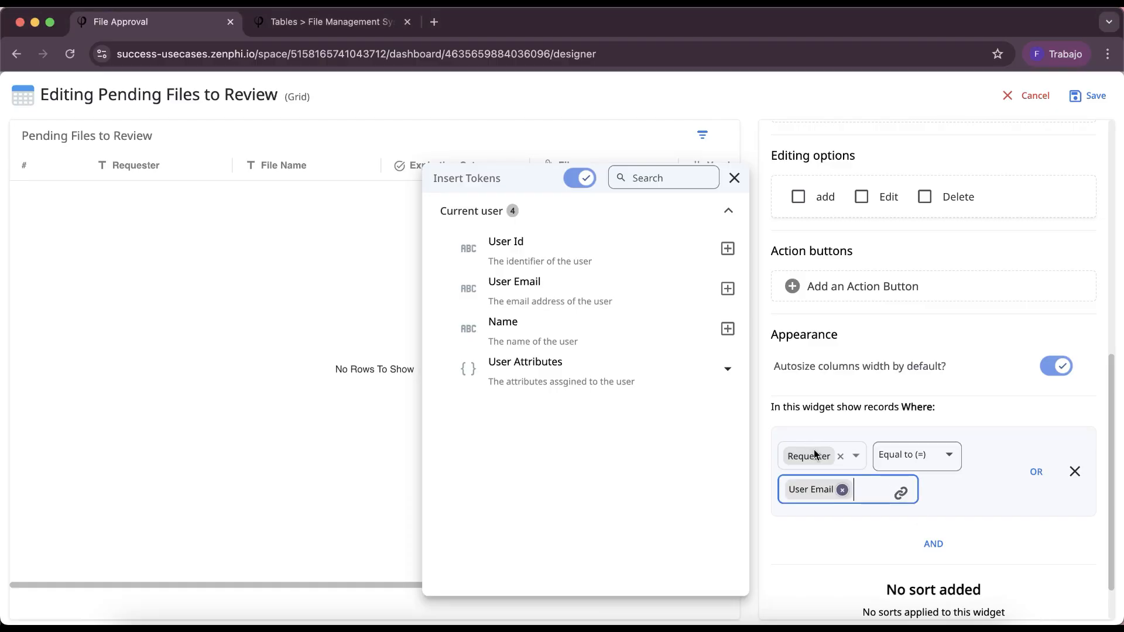
{"action": "left_click", "coordinate": [815, 454]}
{"action": "left_click", "coordinate": [815, 454]}
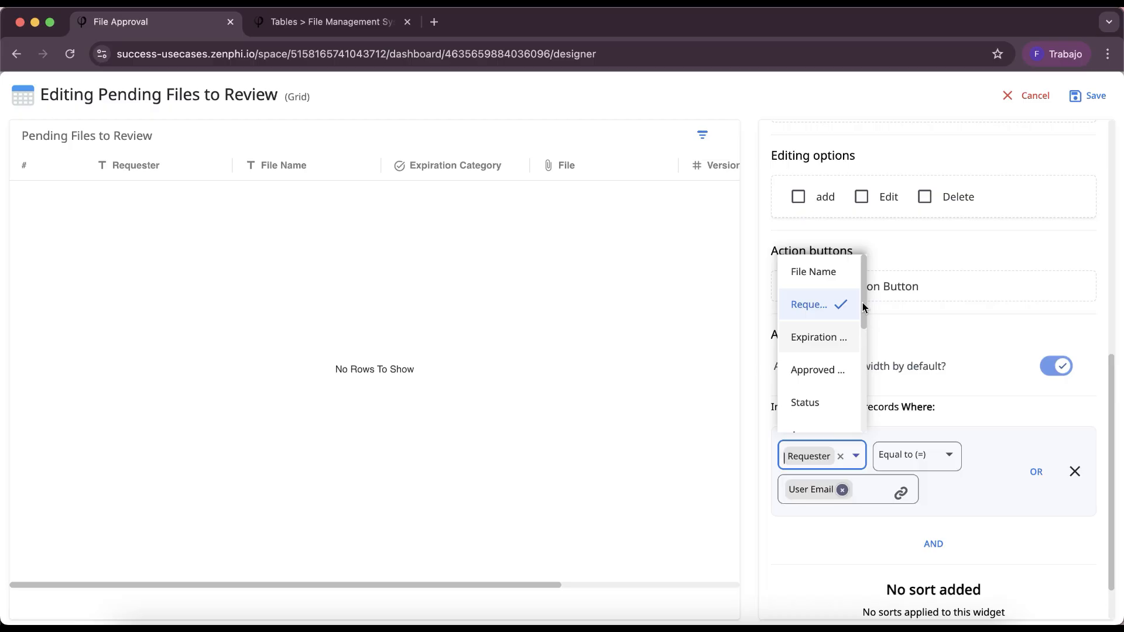
{"action": "scroll", "coordinate": [863, 328], "scroll_direction": "down", "scroll_amount": 2}
{"action": "left_click", "coordinate": [828, 349]}
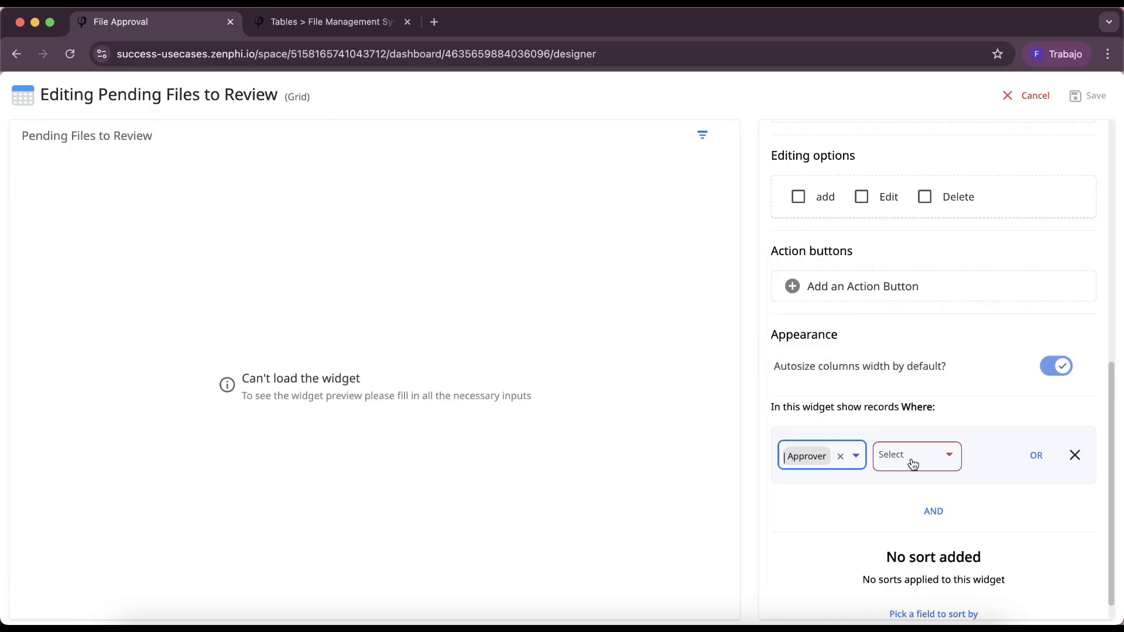
{"action": "left_click", "coordinate": [937, 456]}
{"action": "left_click", "coordinate": [923, 259]}
{"action": "left_click", "coordinate": [900, 489]}
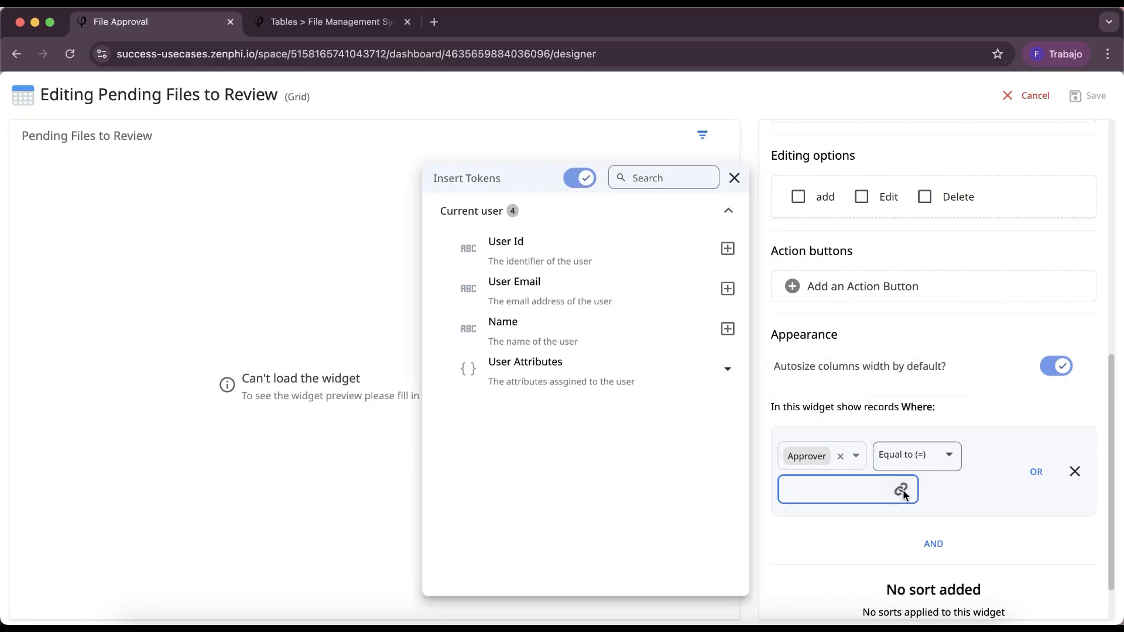
{"action": "left_click", "coordinate": [727, 288]}
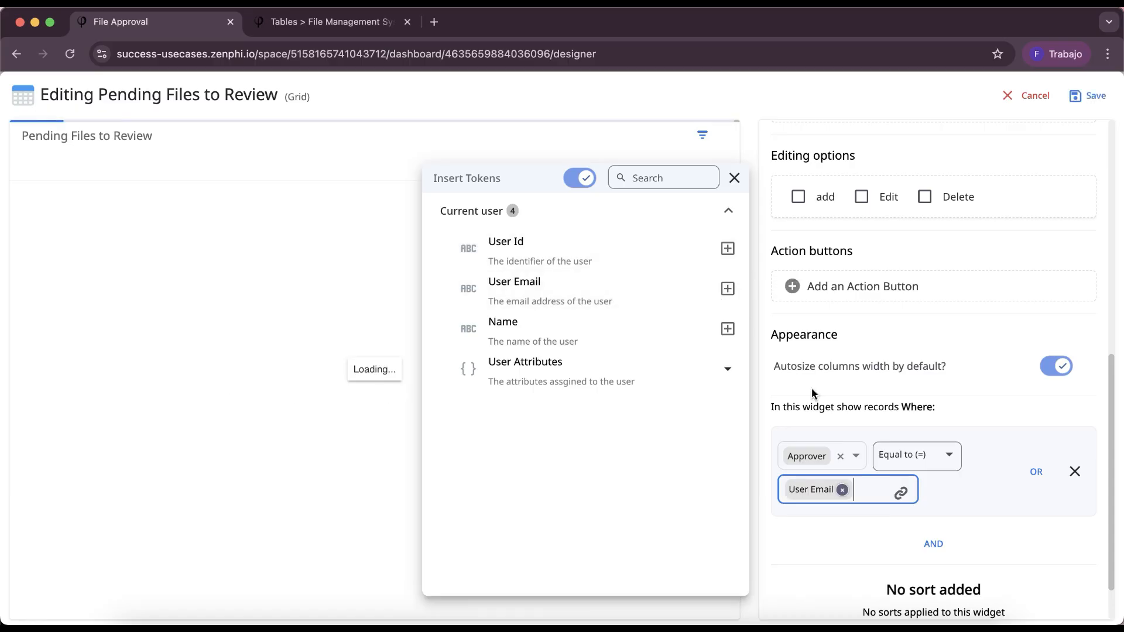
{"action": "left_click", "coordinate": [773, 416]}
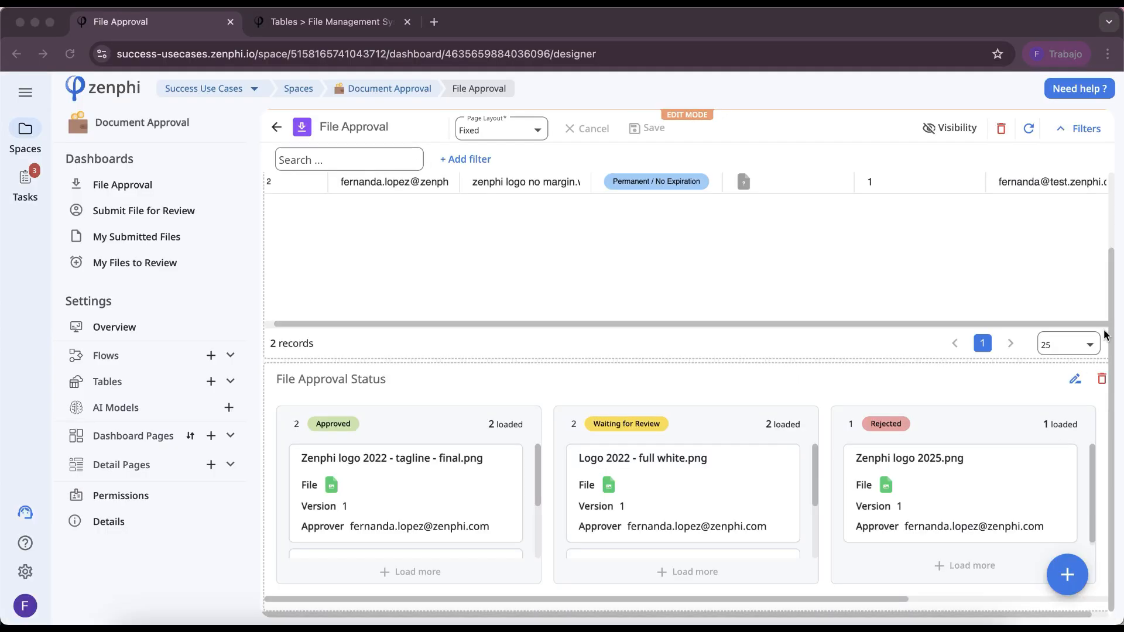
- Open the File Approval Status Kanban widget for editing and remove Other from the groups to display
{"action": "left_click", "coordinate": [1076, 380]}
{"action": "left_click", "coordinate": [1076, 380]}
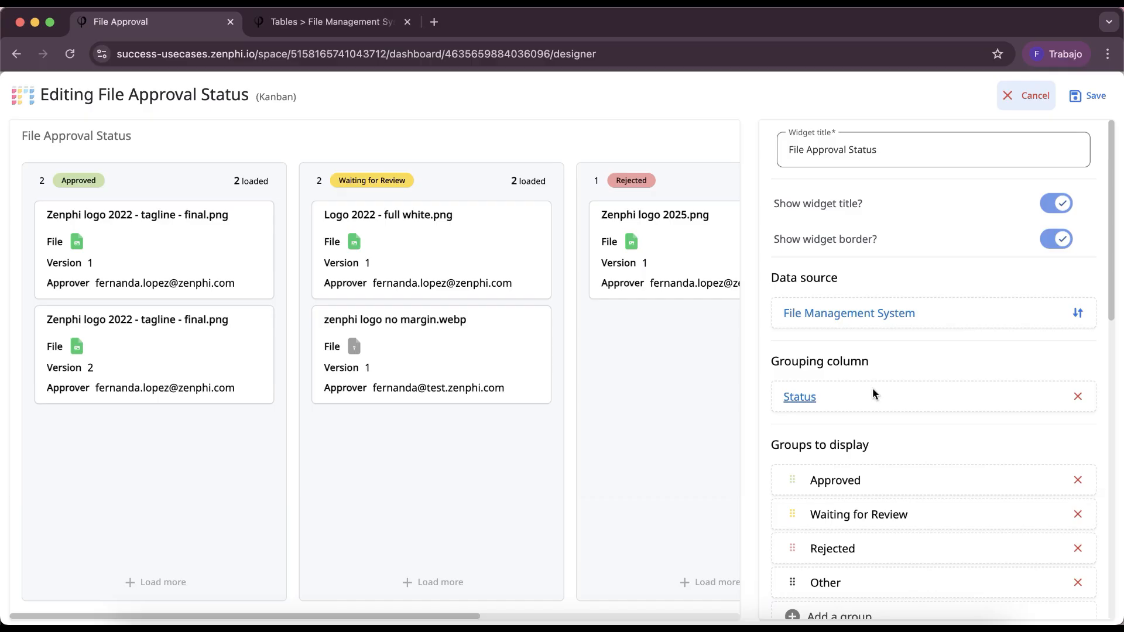
{"action": "left_click_drag", "start_coordinate": [1113, 319], "coordinate": [1112, 363]}
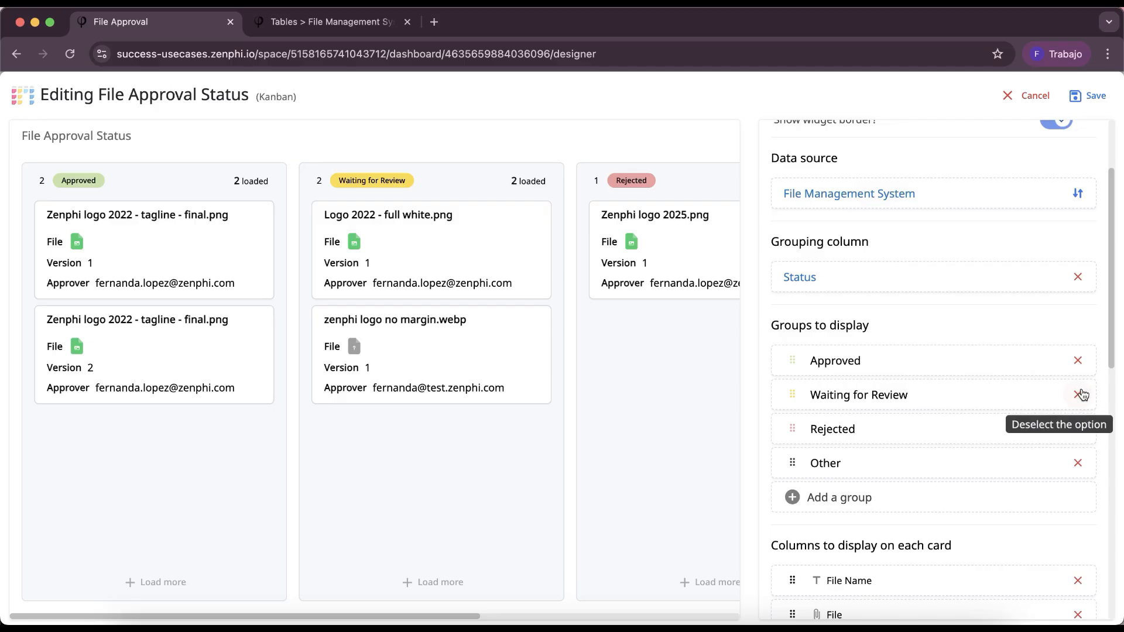
{"action": "left_click", "coordinate": [1081, 463]}
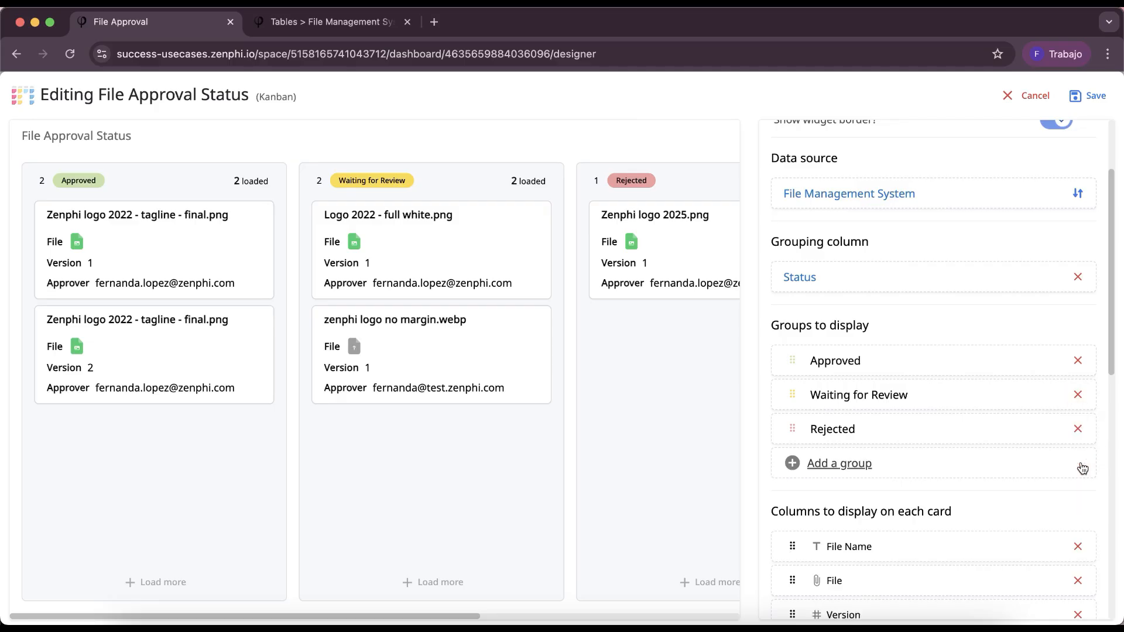
- Review the File Approval Status widget's card columns, editing options, action buttons, number of cards to load and filter settings
{"action": "left_click_drag", "start_coordinate": [1115, 305], "coordinate": [1115, 412]}
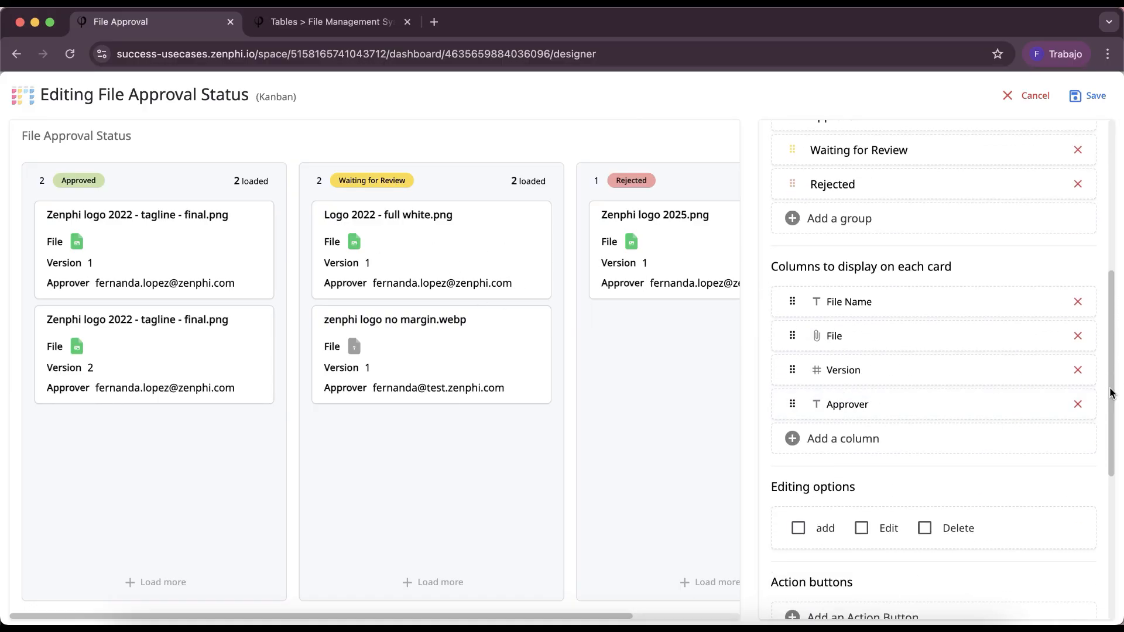
{"action": "left_click_drag", "start_coordinate": [1112, 392], "coordinate": [1091, 502]}
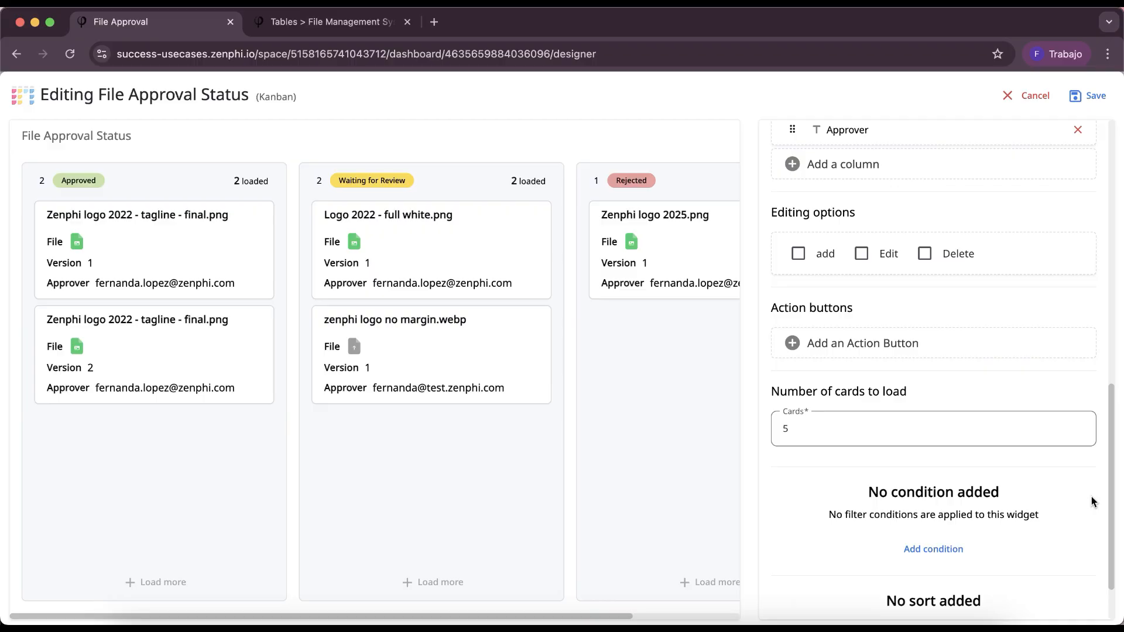
{"action": "left_click_drag", "start_coordinate": [1113, 435], "coordinate": [1121, 135]}
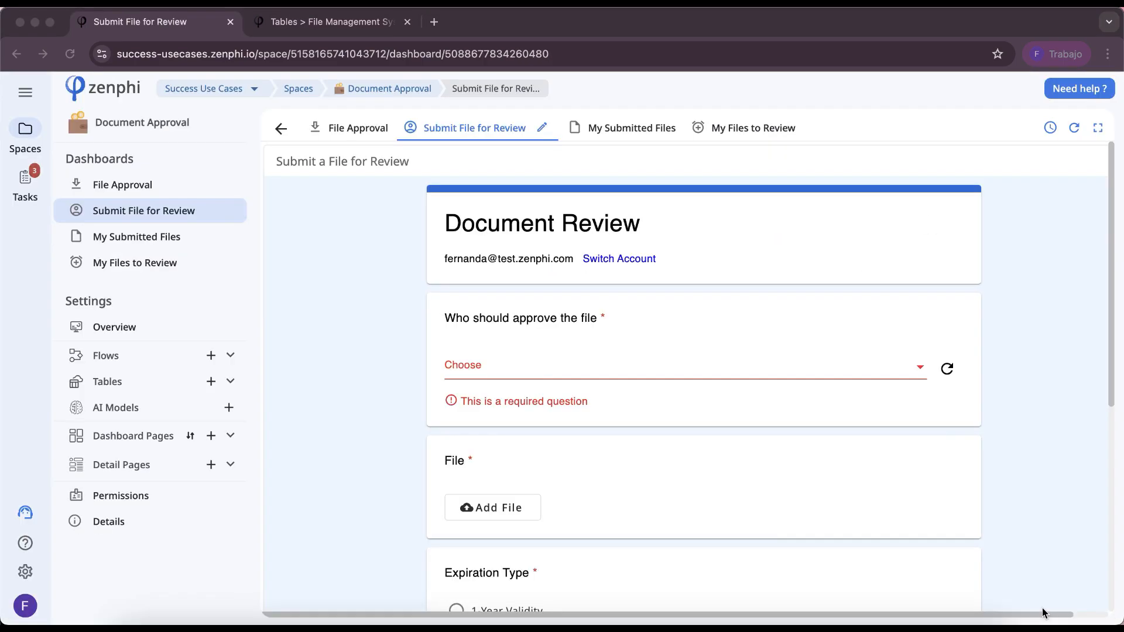
- Put the Submit File for Review dashboard into edit mode and open its Submit a File for Review widget for editing
{"action": "left_click", "coordinate": [542, 127]}
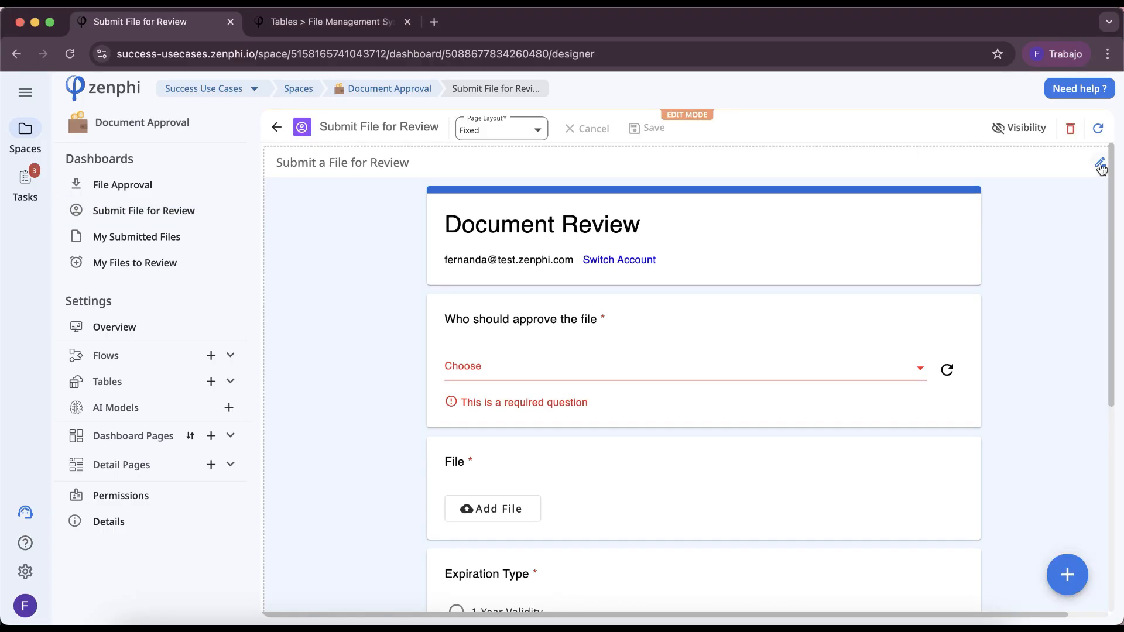
{"action": "left_click", "coordinate": [1100, 166]}
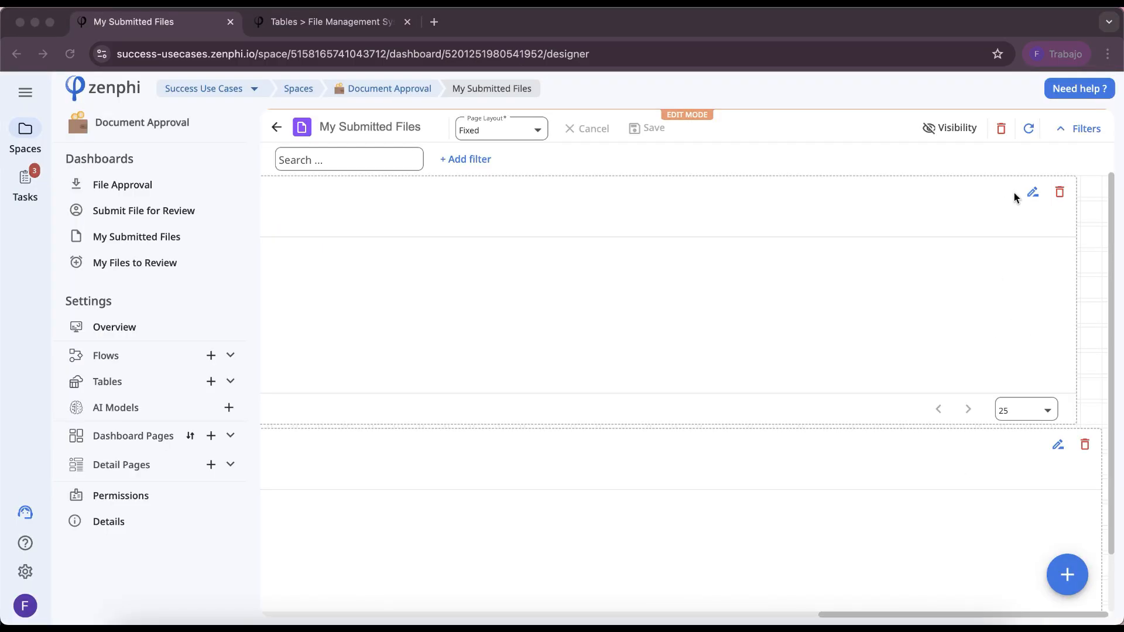
- Open the My Submitted Files grid widget for editing, review its columns and filter condition, and close it without saving
{"action": "left_click", "coordinate": [1033, 193]}
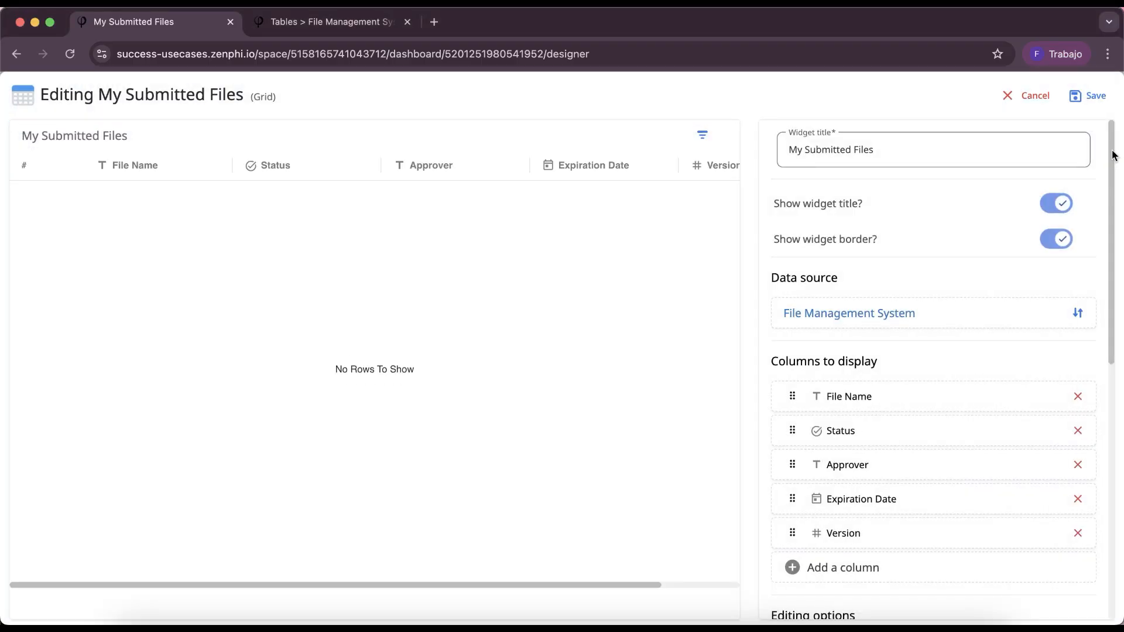
{"action": "left_click_drag", "start_coordinate": [1113, 155], "coordinate": [1113, 172]}
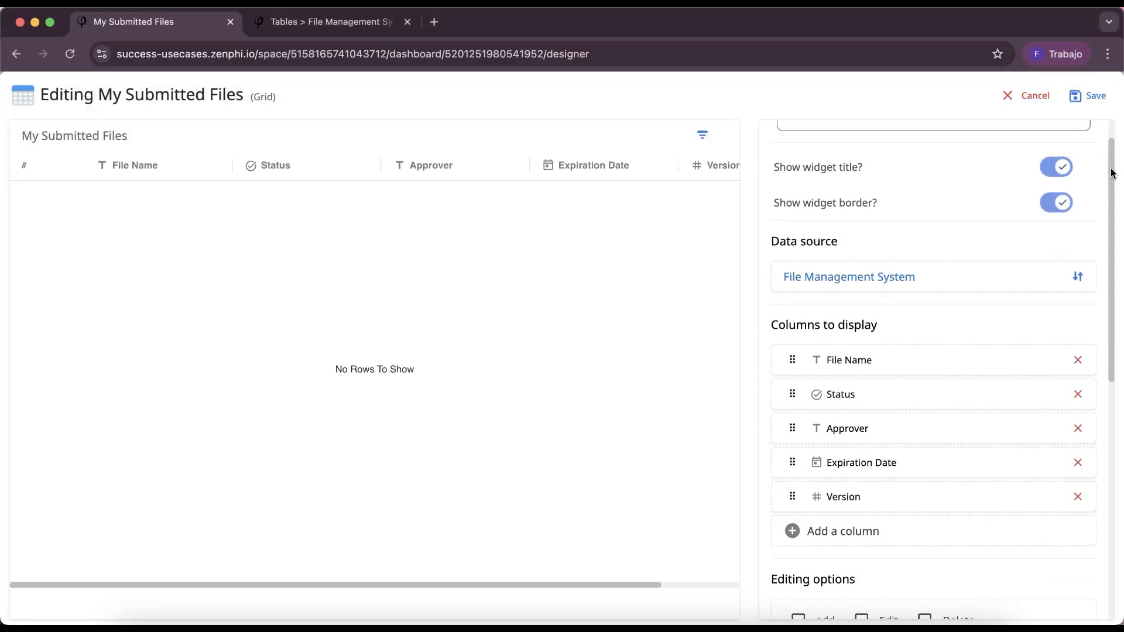
{"action": "left_click_drag", "start_coordinate": [1112, 173], "coordinate": [1091, 422]}
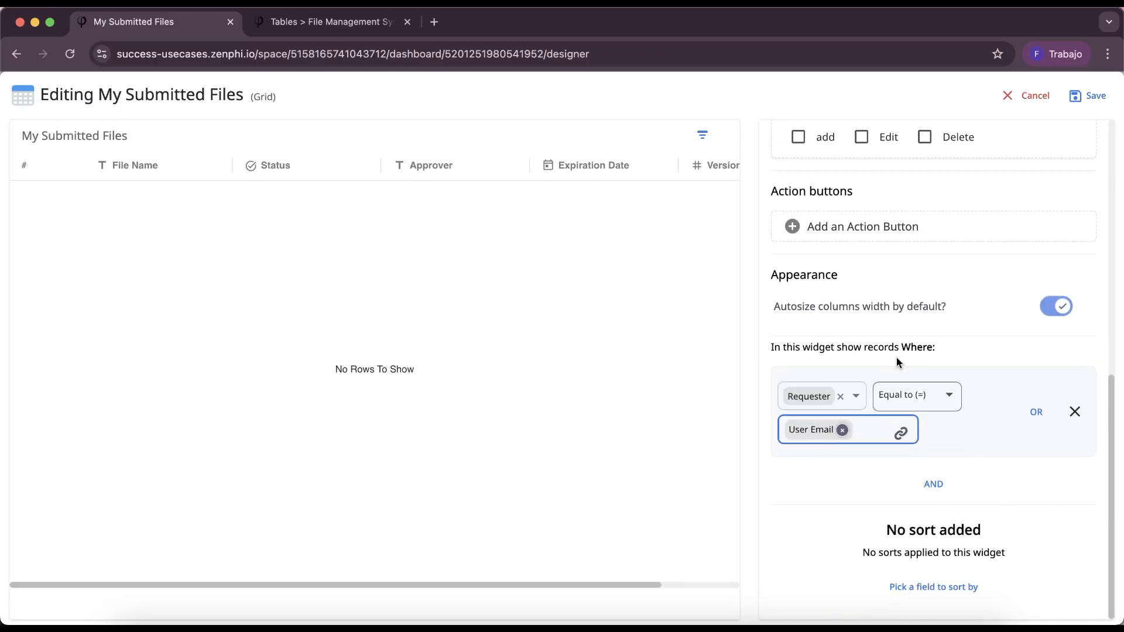
{"action": "left_click", "coordinate": [1021, 97]}
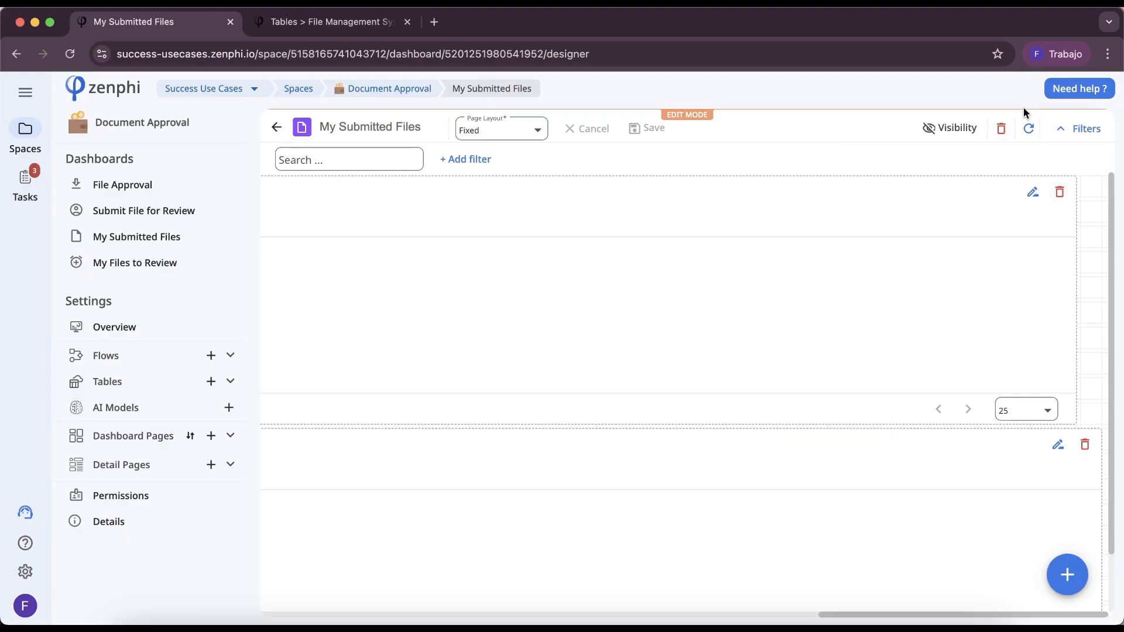
- Open the Files to Modify grid widget for editing and set the value of its Status filter condition to Approved
{"action": "left_click", "coordinate": [1060, 445]}
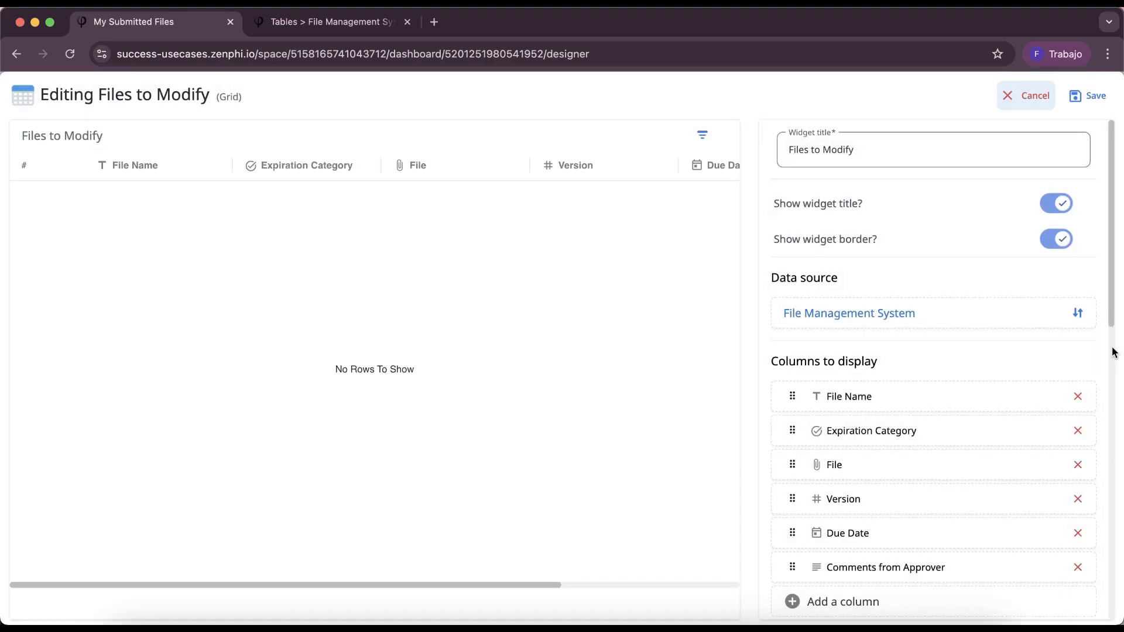
{"action": "scroll", "coordinate": [1114, 351], "scroll_direction": "down", "scroll_amount": 7}
{"action": "left_click_drag", "start_coordinate": [1114, 446], "coordinate": [1111, 442]}
{"action": "left_click", "coordinate": [1040, 611]}
{"action": "left_click", "coordinate": [859, 306]}
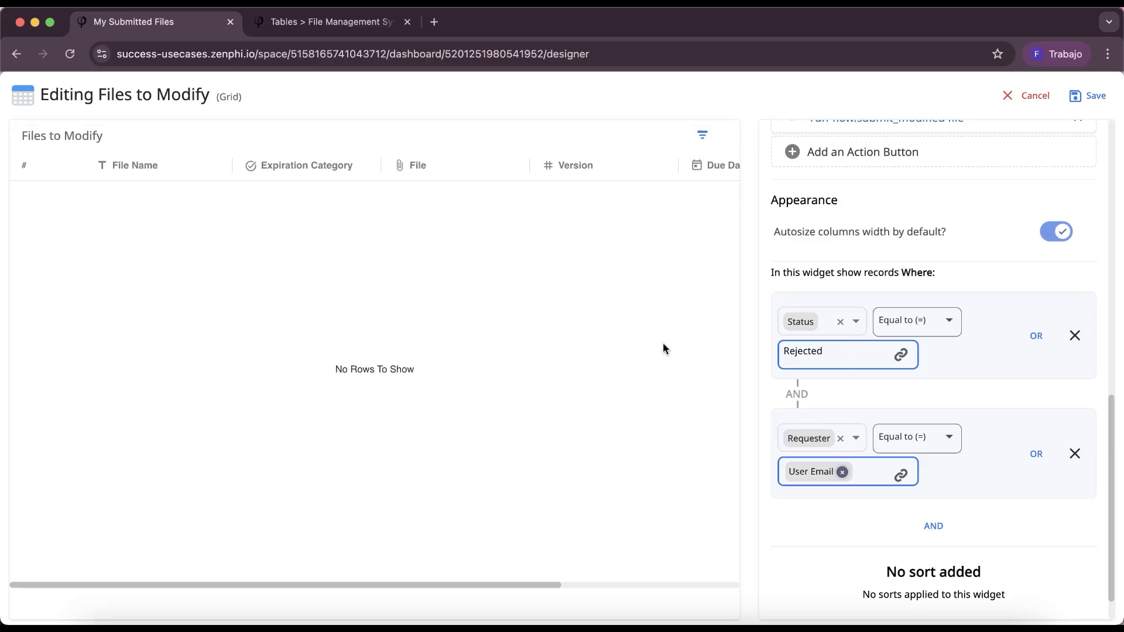
{"action": "left_click_drag", "start_coordinate": [835, 351], "coordinate": [712, 346]}
{"action": "type", "text": "Approved"}
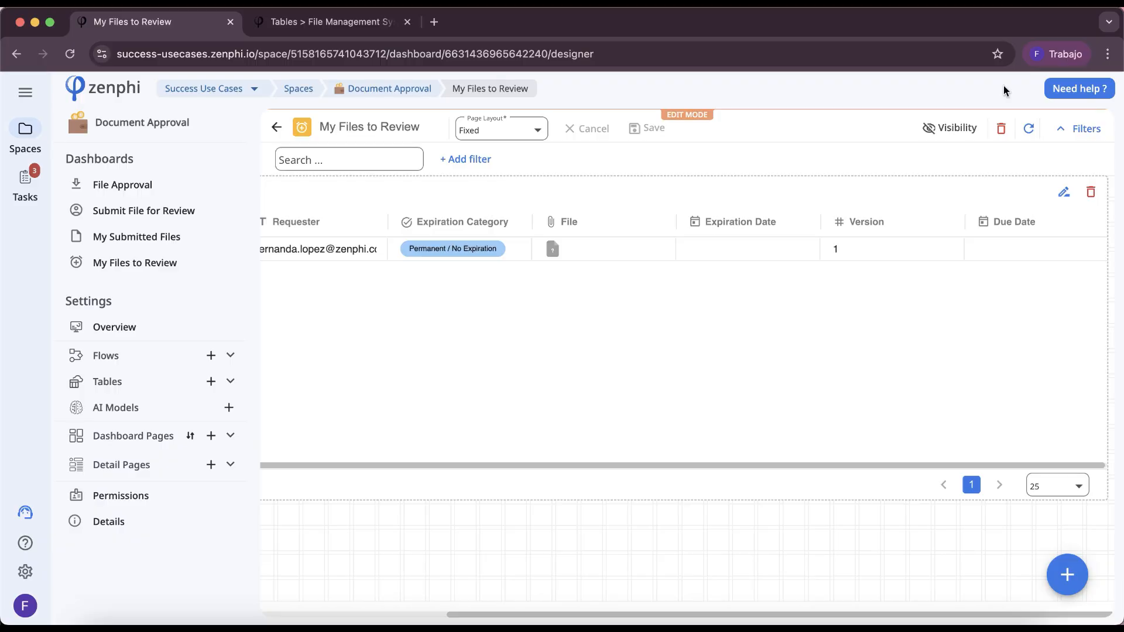
- Open the Pending Files to Review widget on the My Files to Review dashboard for editing and view its filter conditions
{"action": "left_click", "coordinate": [1064, 192]}
{"action": "scroll", "coordinate": [1020, 380], "scroll_direction": "down", "scroll_amount": 15}
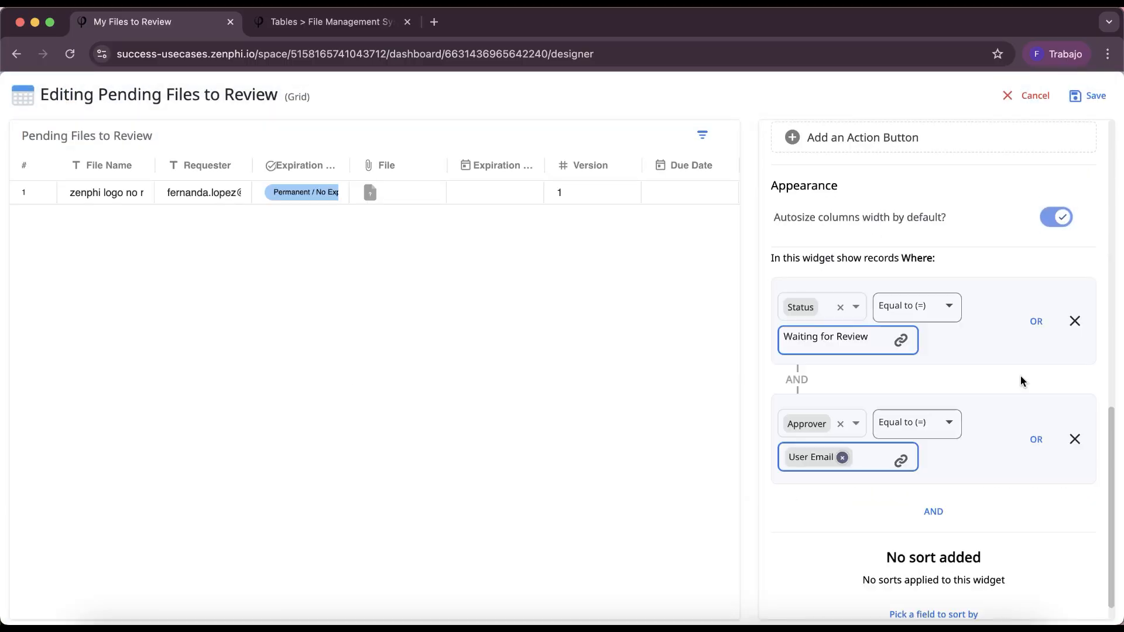